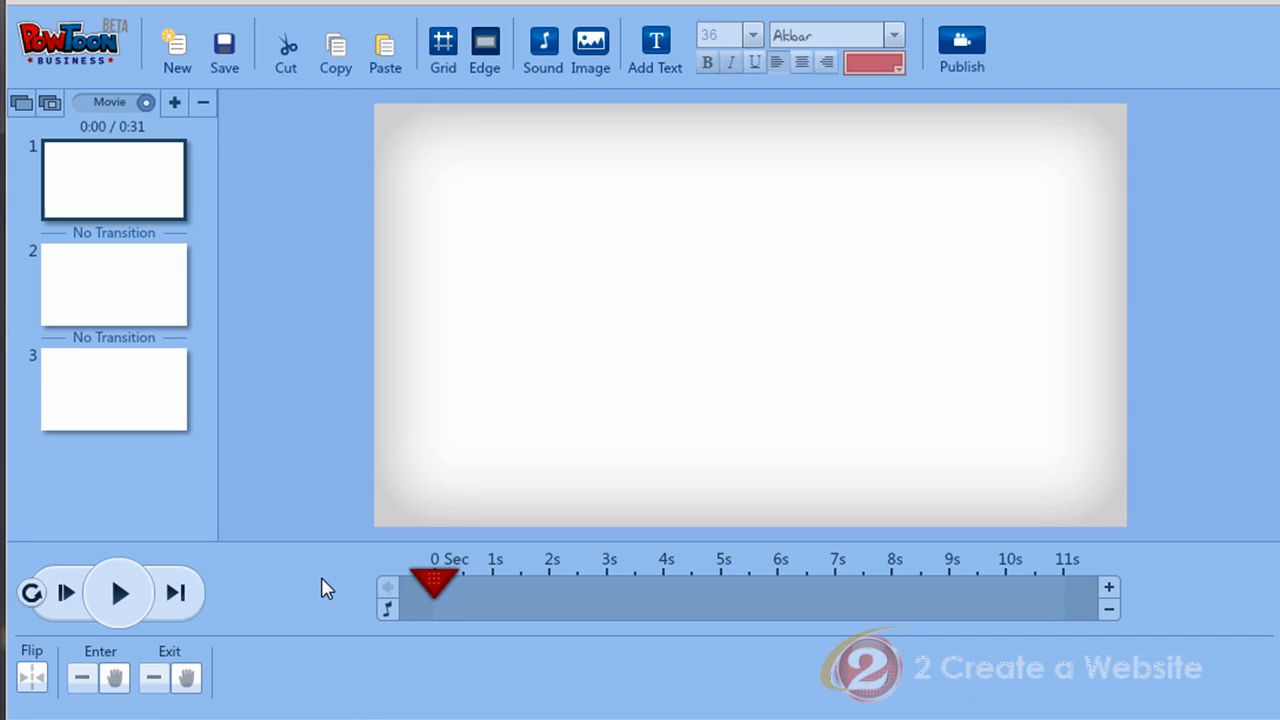
- Add the Halloween witch from the Greeting Card style to the first slide, entering at 1 s
drag(440, 572, 690, 553)
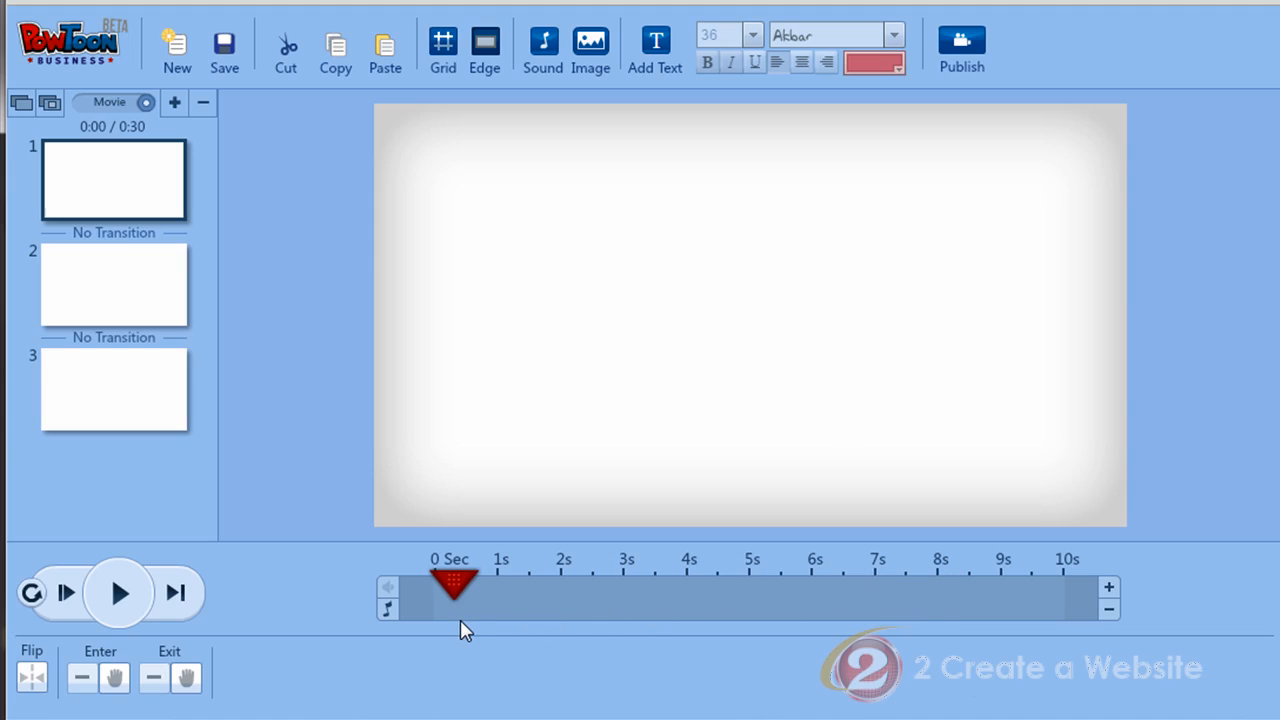
drag(460, 619, 480, 613)
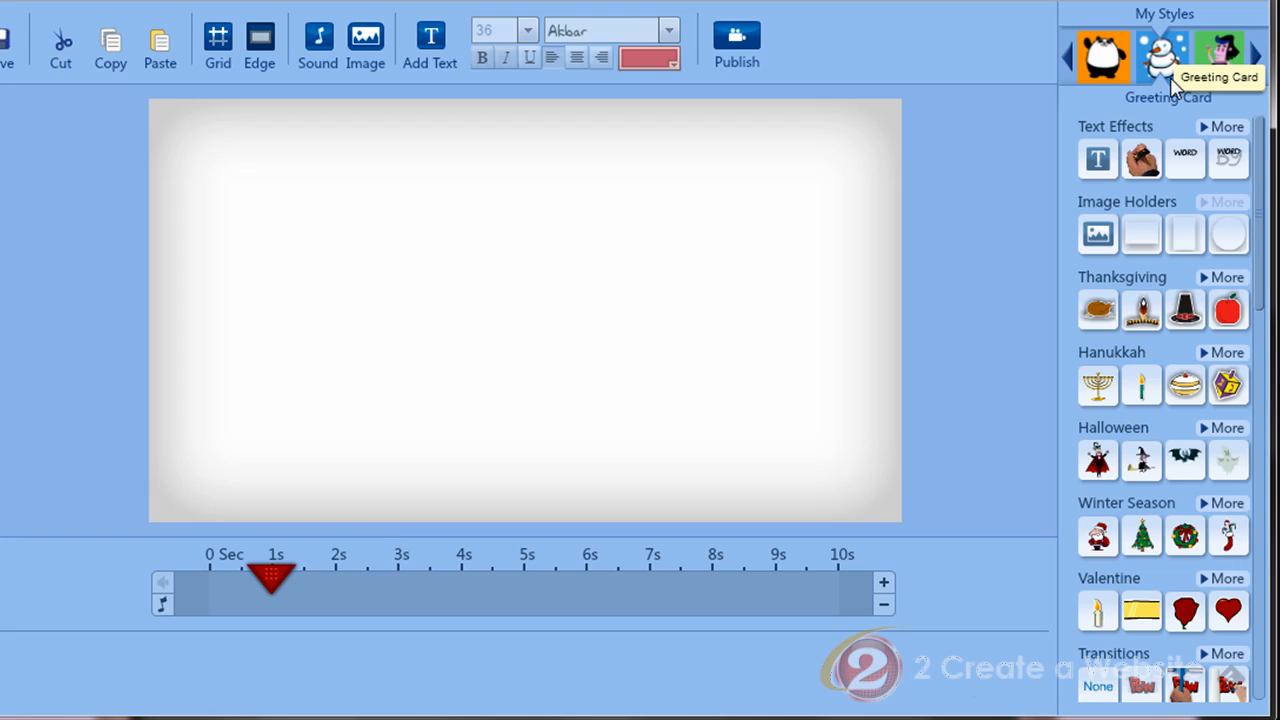
click(1141, 460)
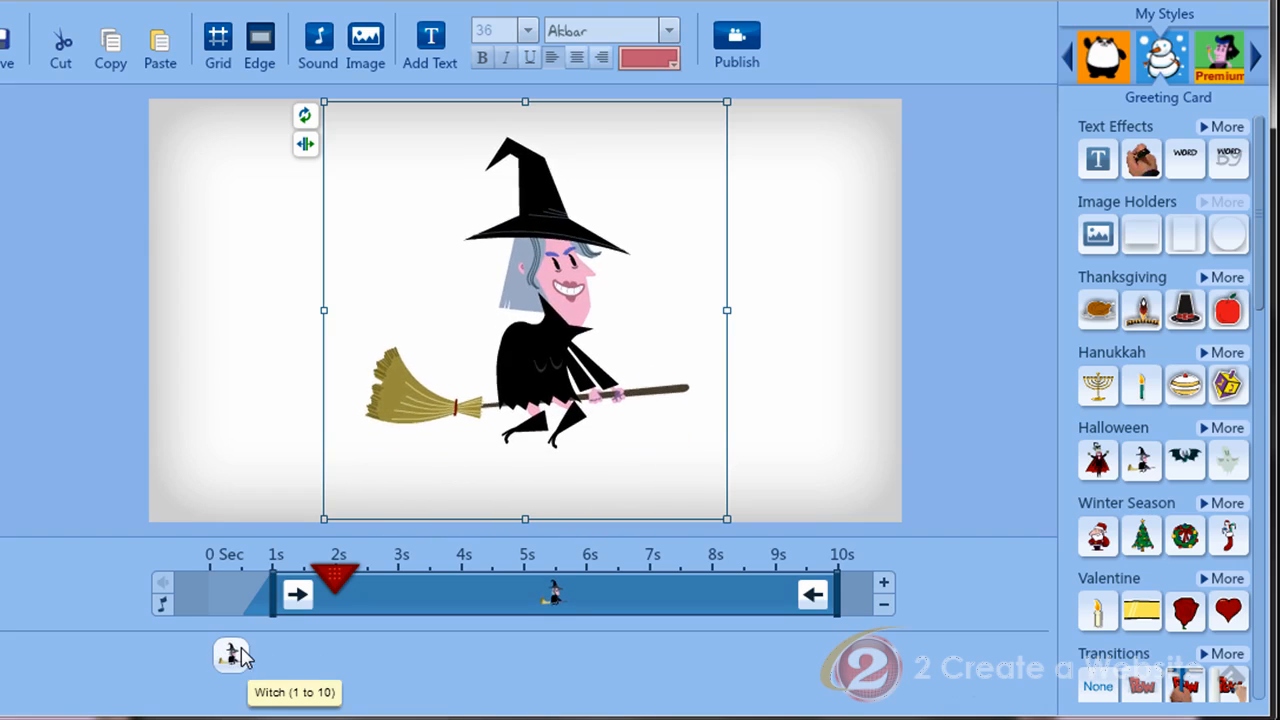
- Add the Hanukkah doughnut at 2 s on the first slide and delete it again
click(1188, 388)
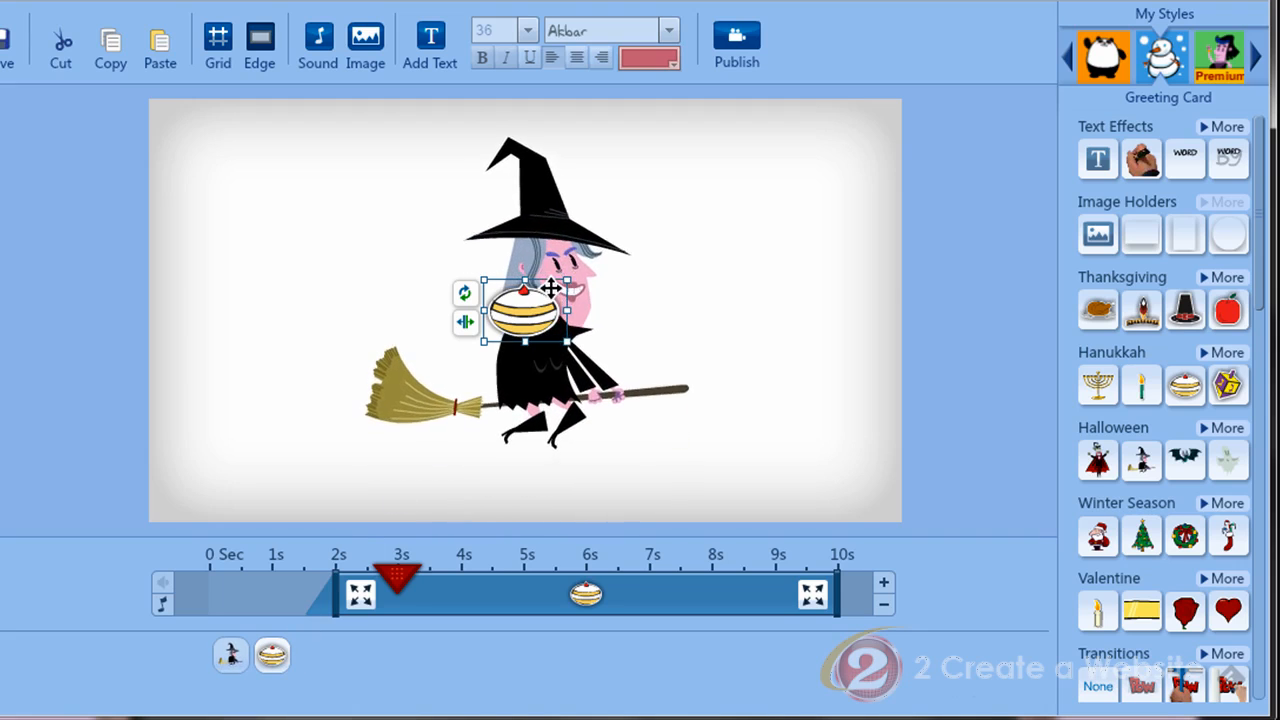
key(Delete)
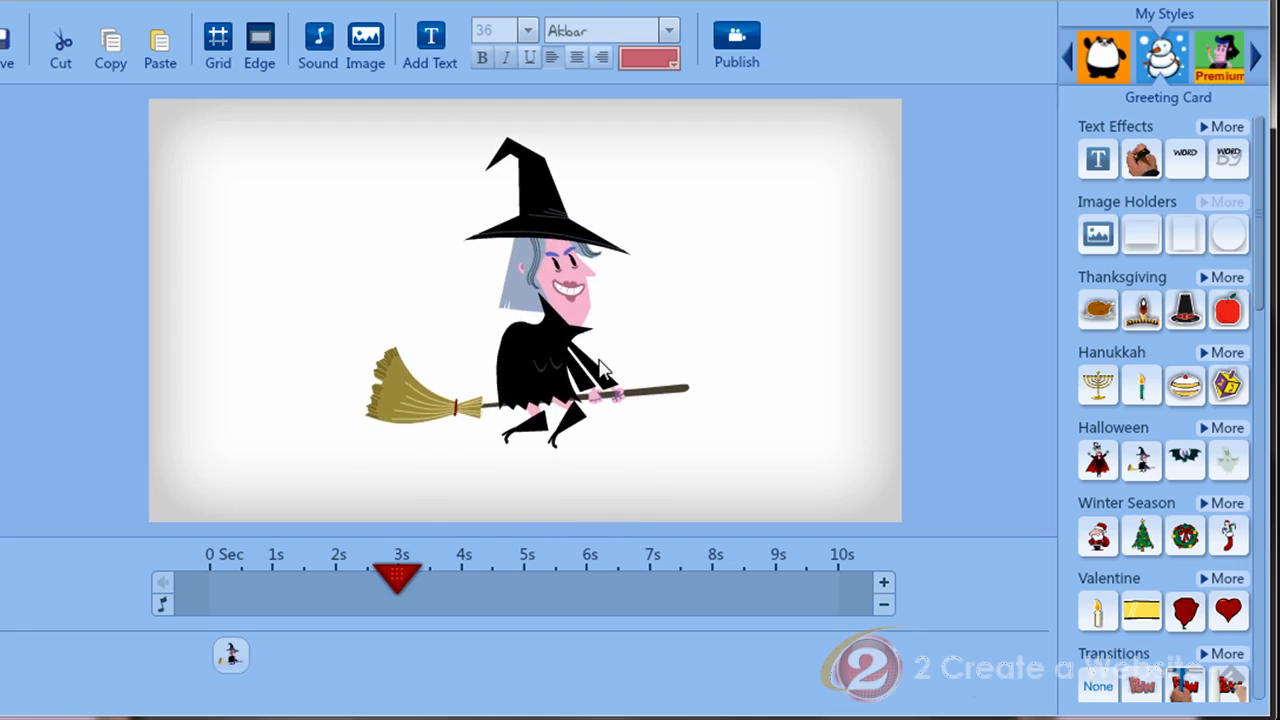
- Shorten the witch's time on the timeline to end at 5 s and choose Right as its enter effect
click(549, 277)
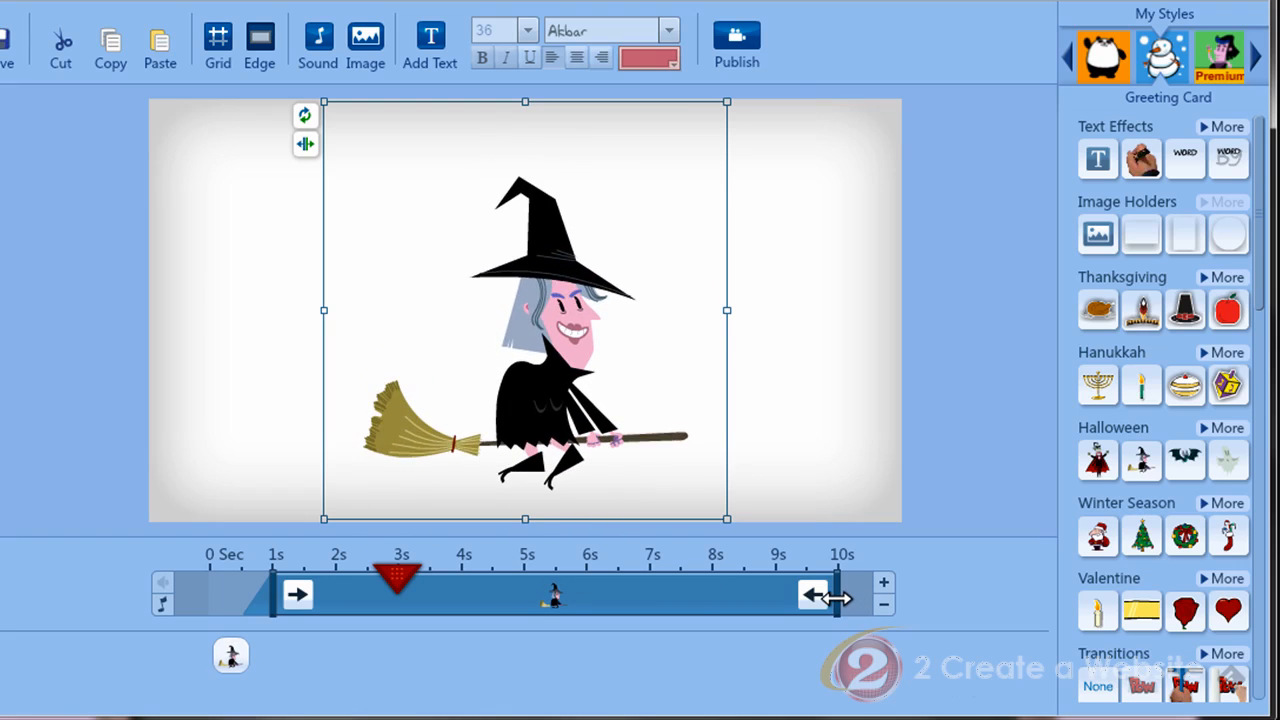
drag(837, 597, 525, 600)
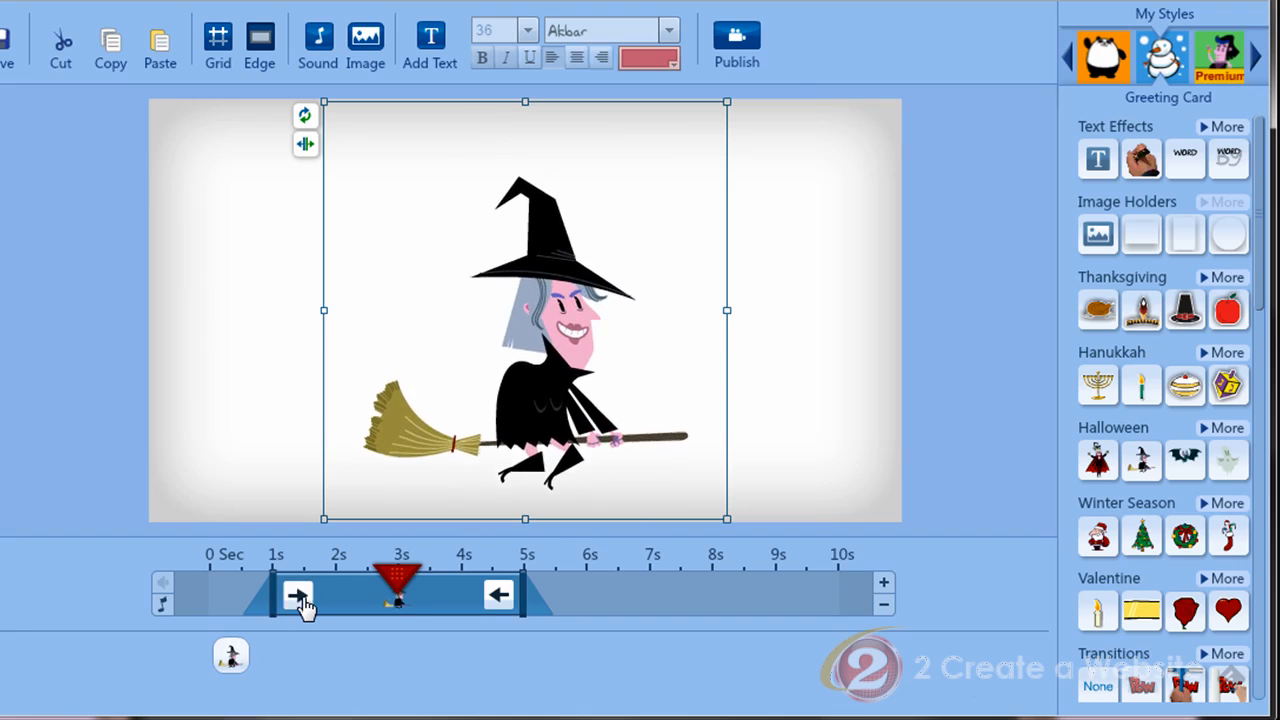
click(298, 596)
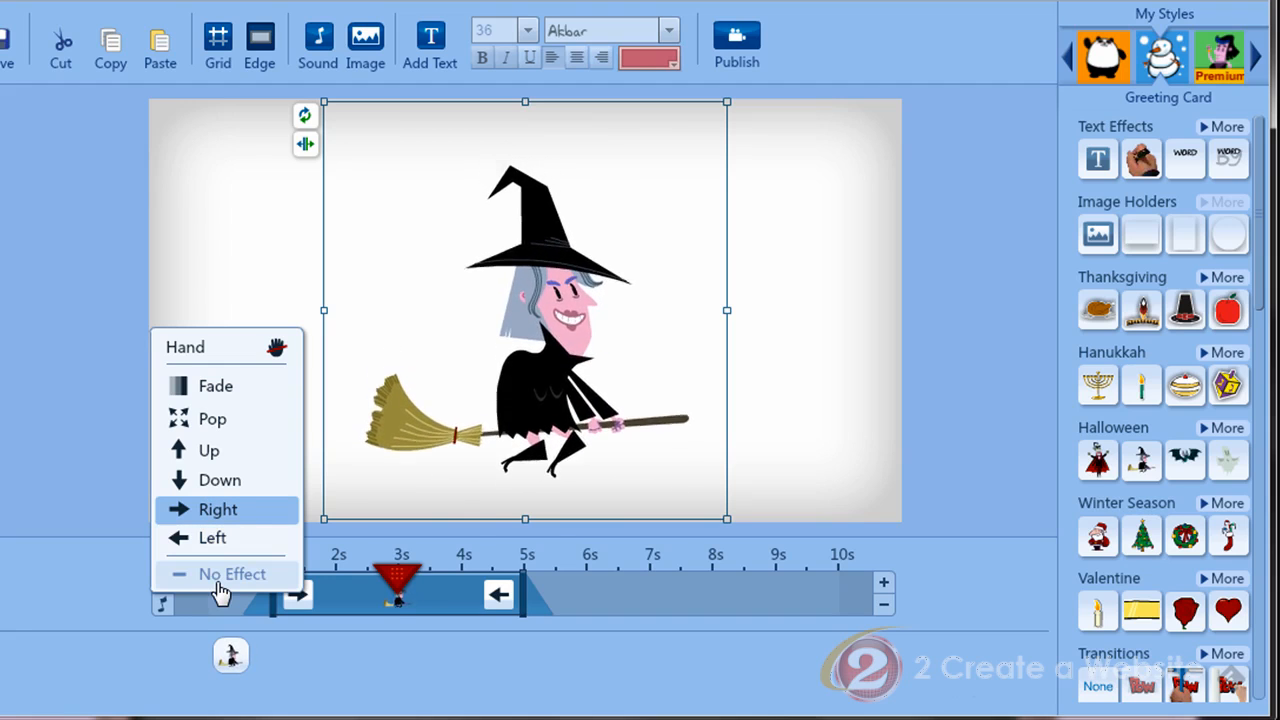
click(215, 512)
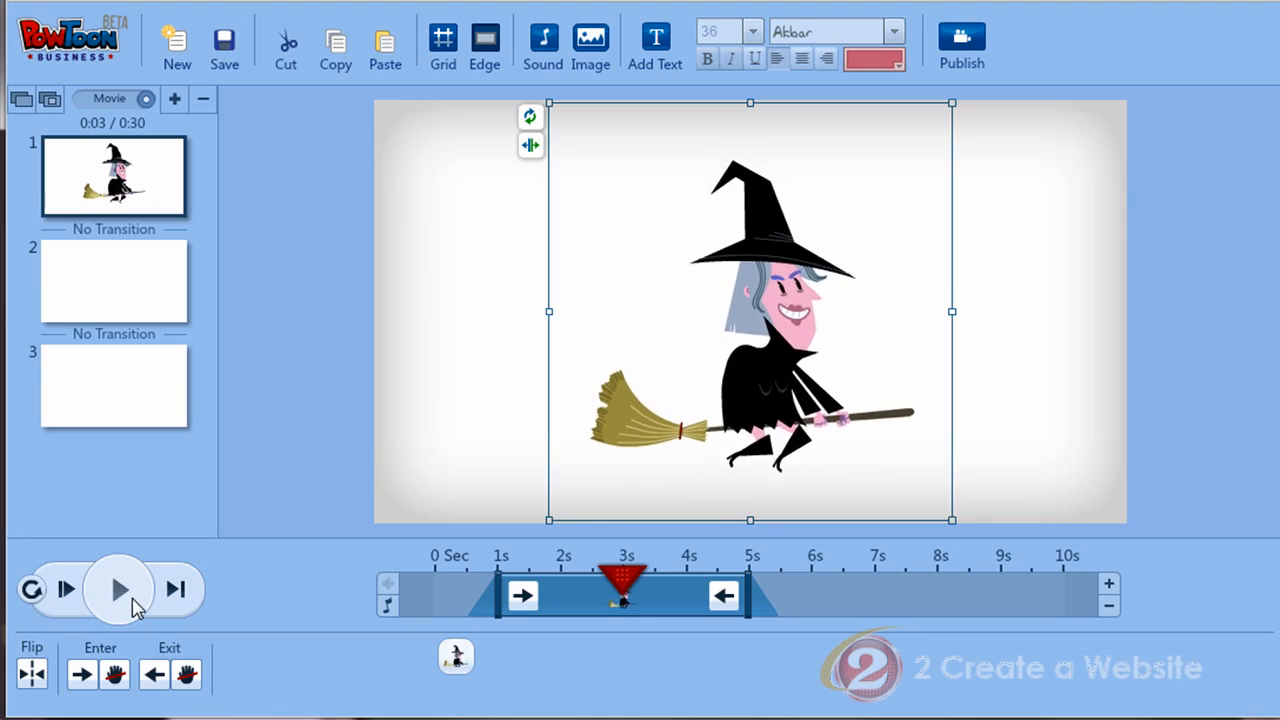
- Play the slide from its start to preview the witch's entrance, pausing near 3 s
click(67, 592)
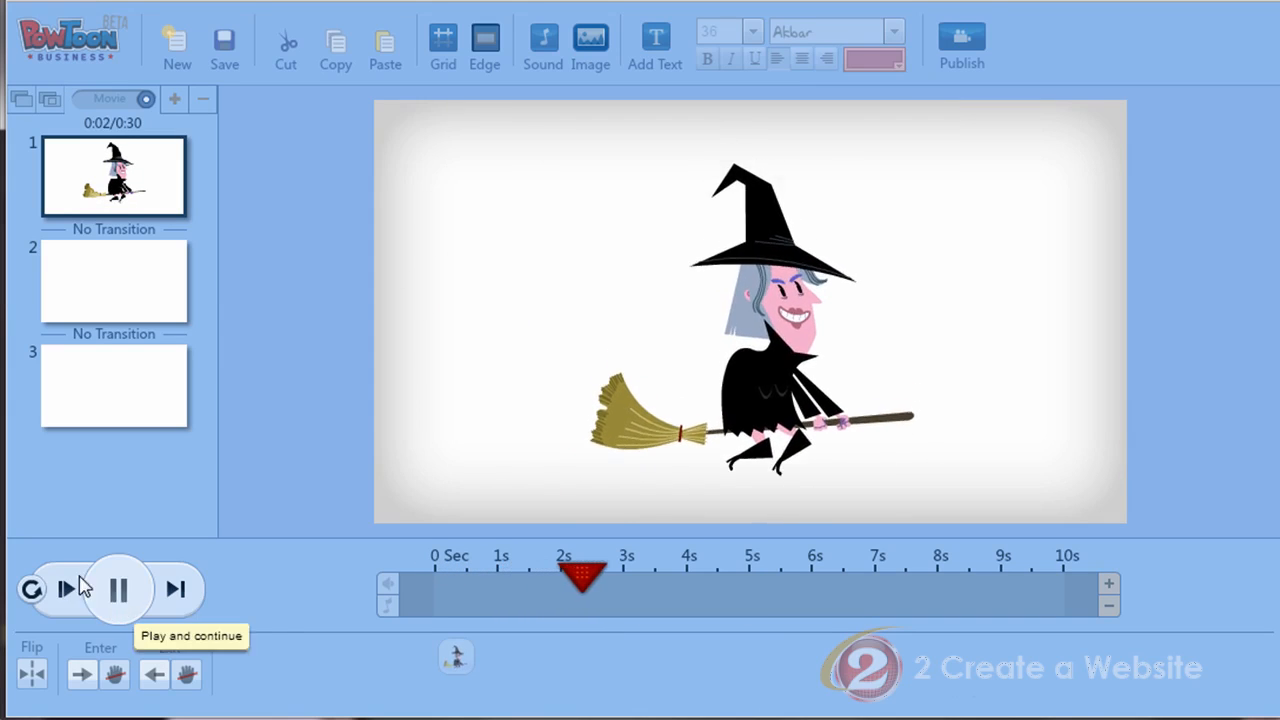
click(119, 591)
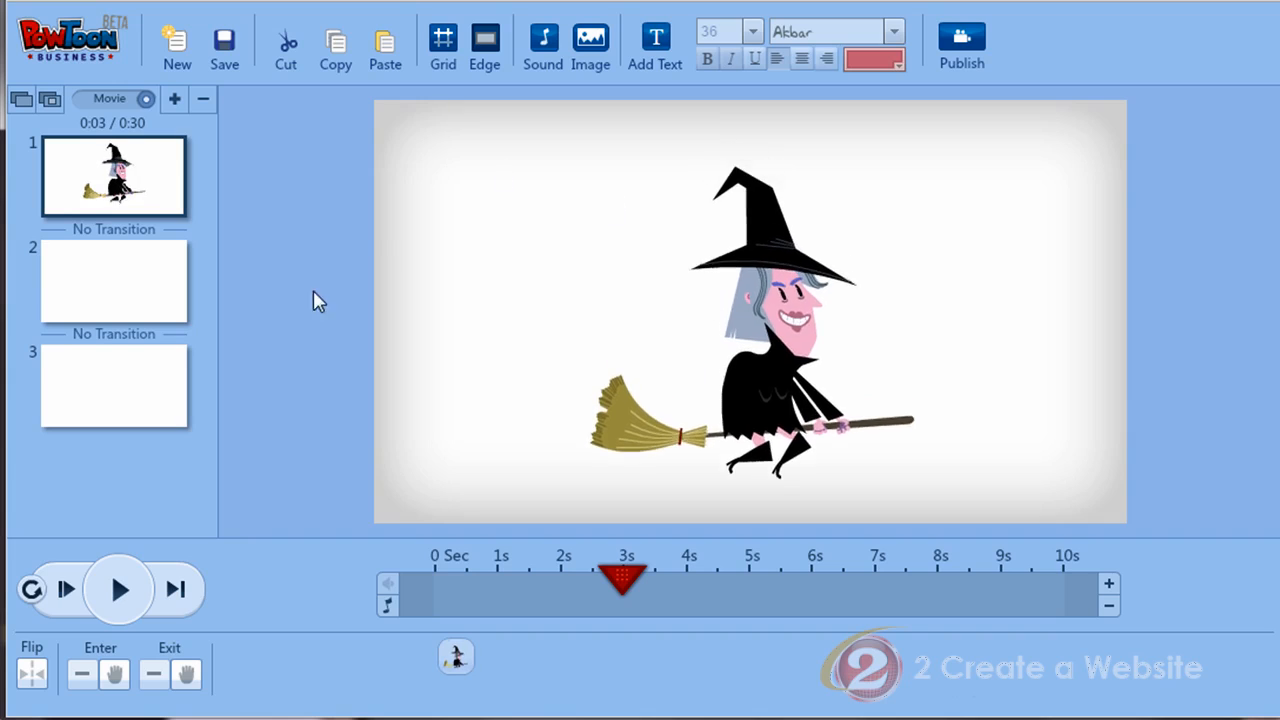
- Set the witch's enter effect to Up
click(761, 356)
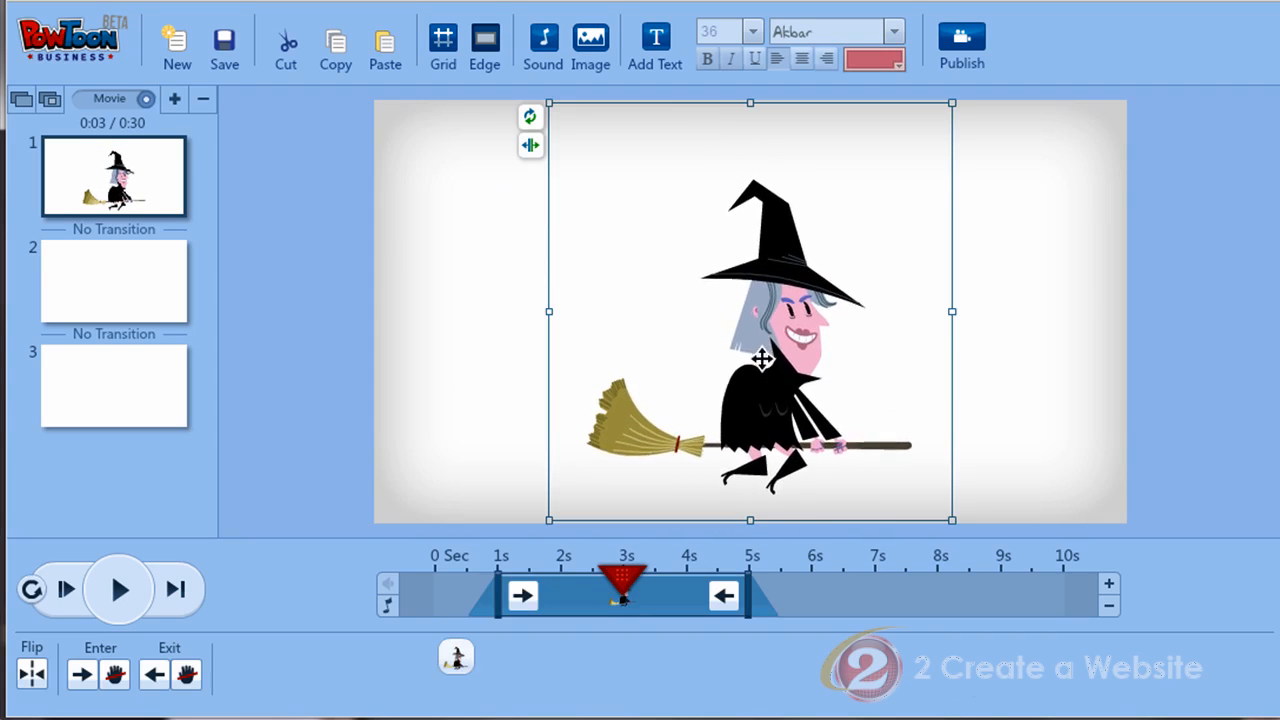
click(523, 598)
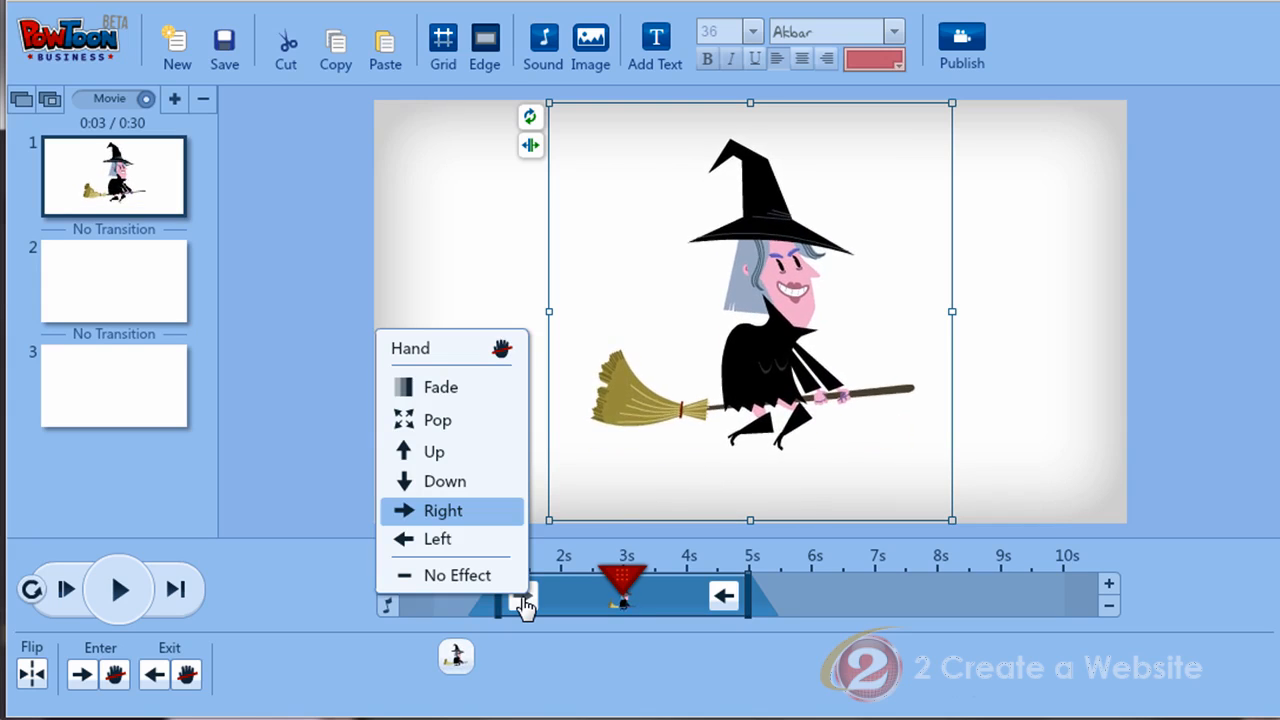
click(431, 456)
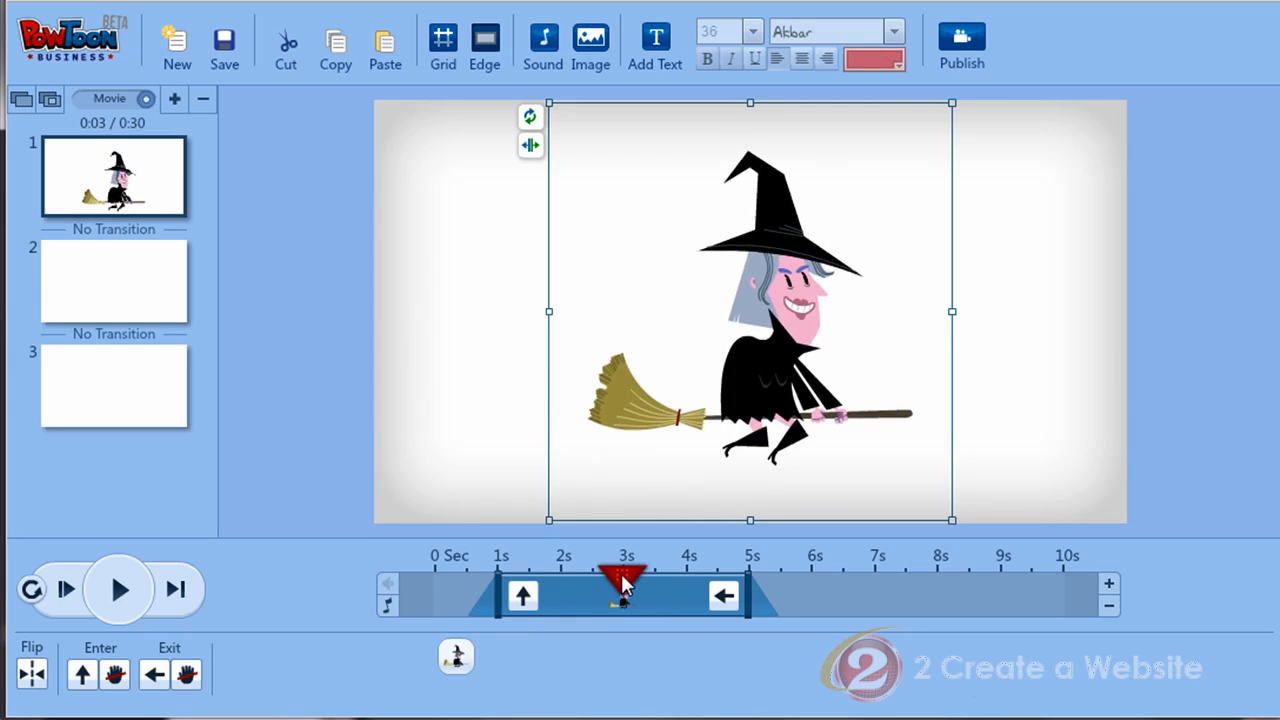
- Preview the witch's Up entrance by playing the slide from just before 1 s
drag(622, 588, 460, 582)
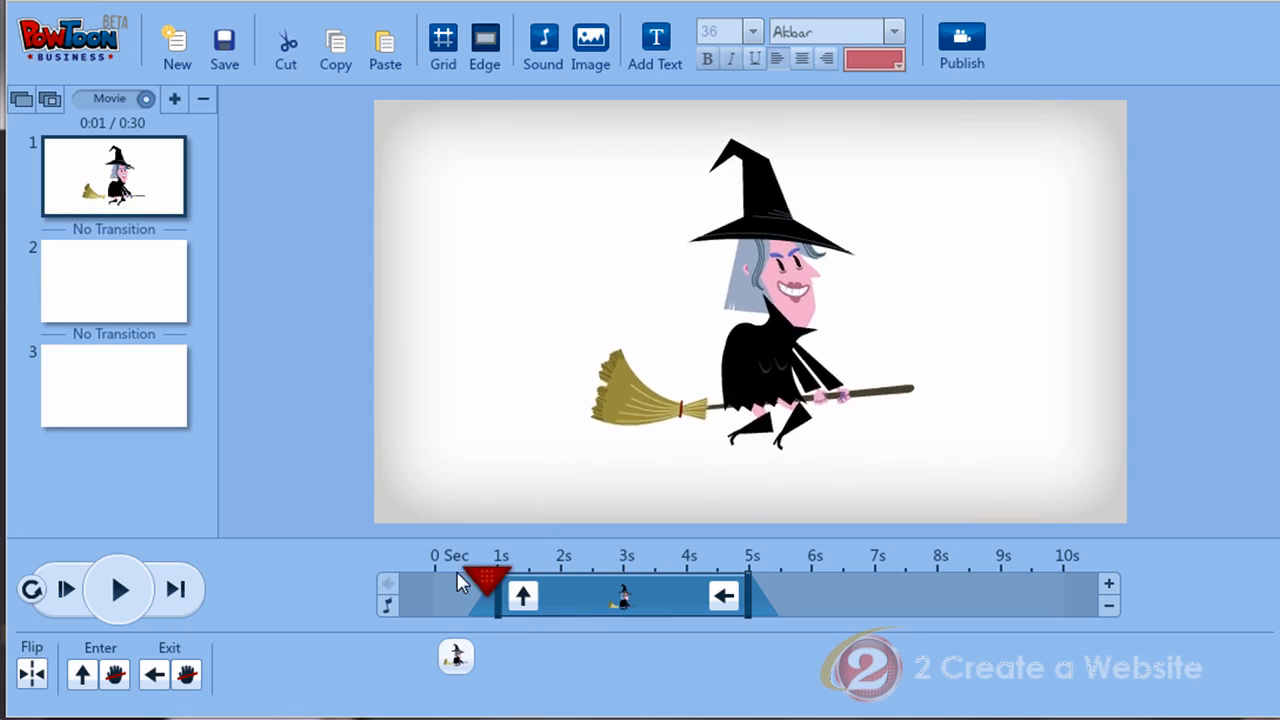
click(122, 591)
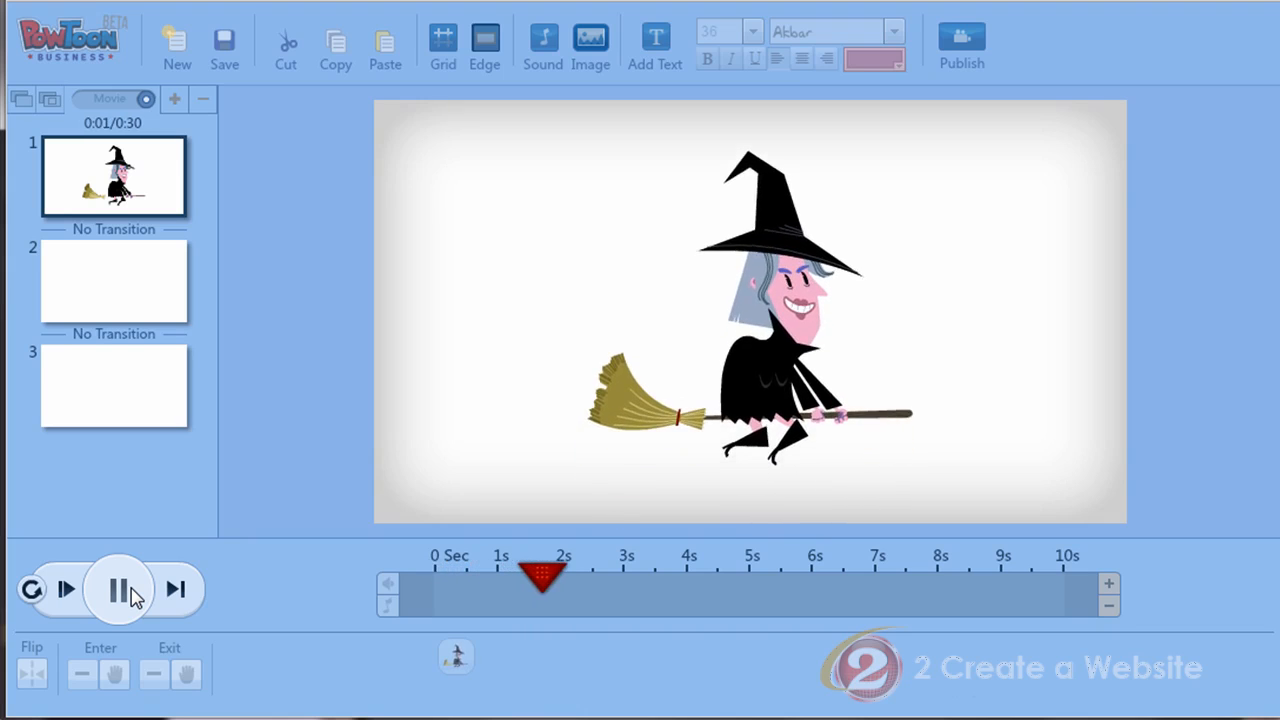
click(132, 594)
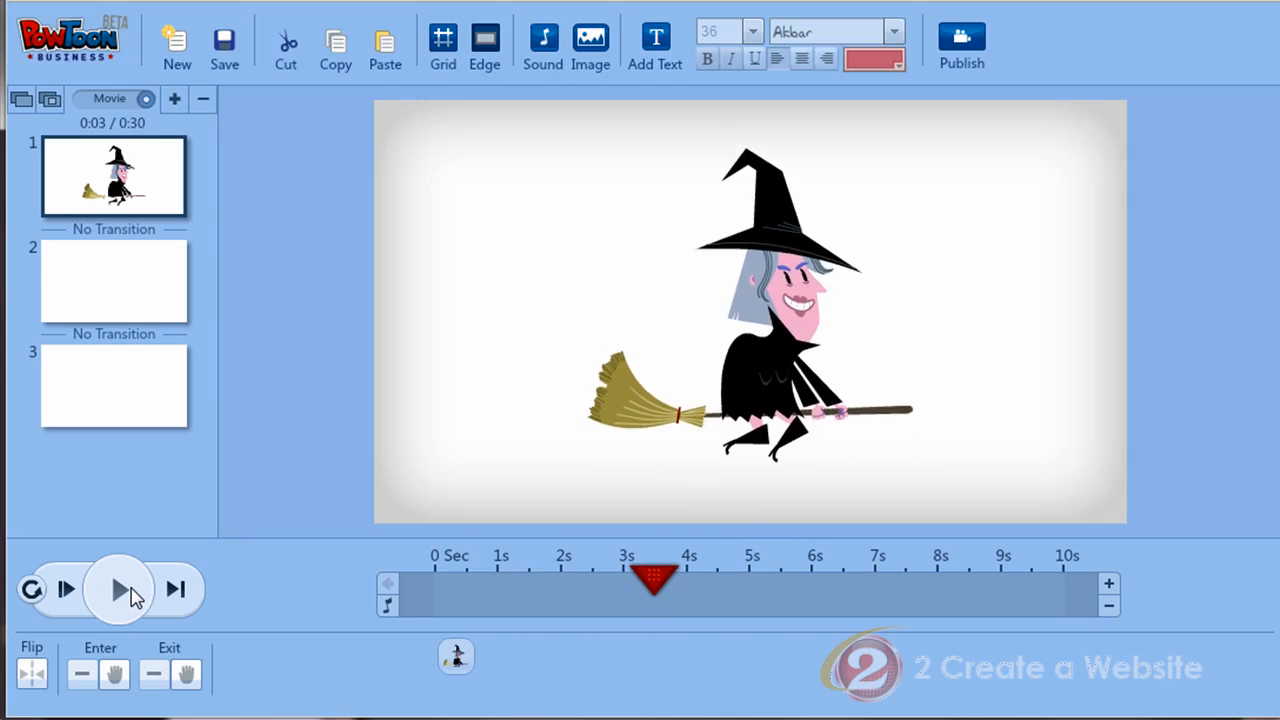
- Continue playback past 5 s to preview the witch's Left exit
click(768, 315)
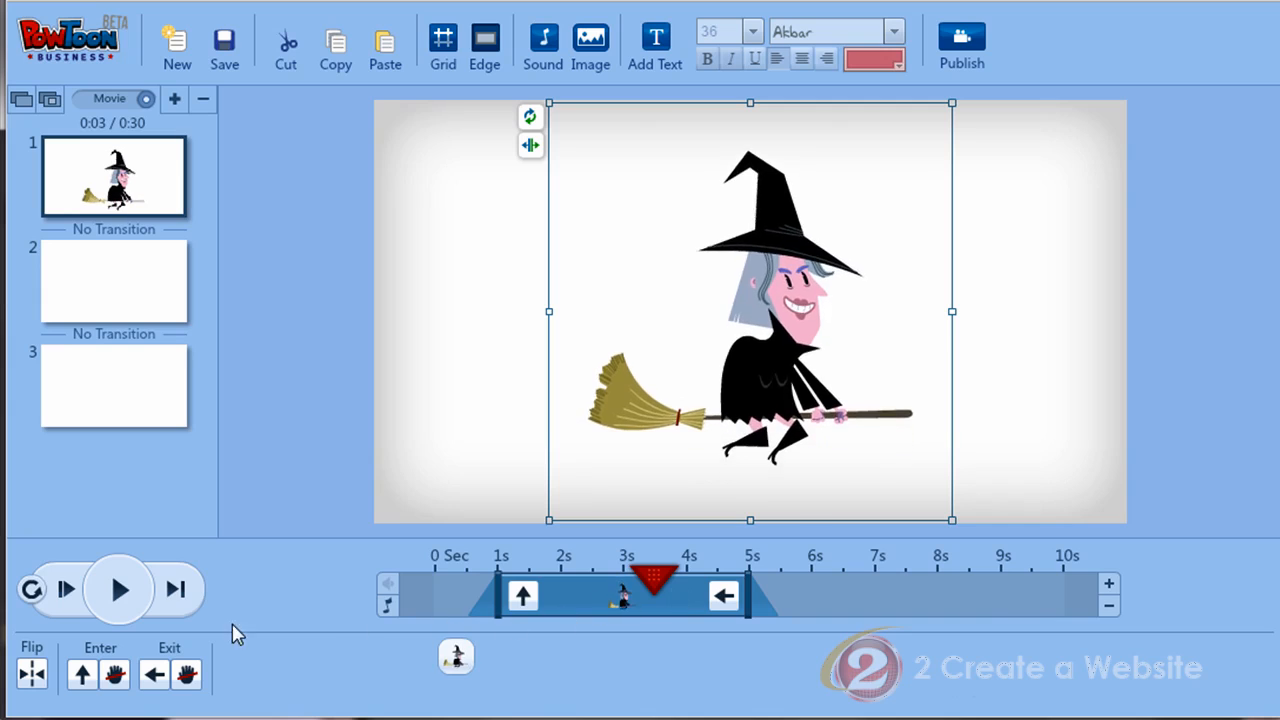
click(124, 598)
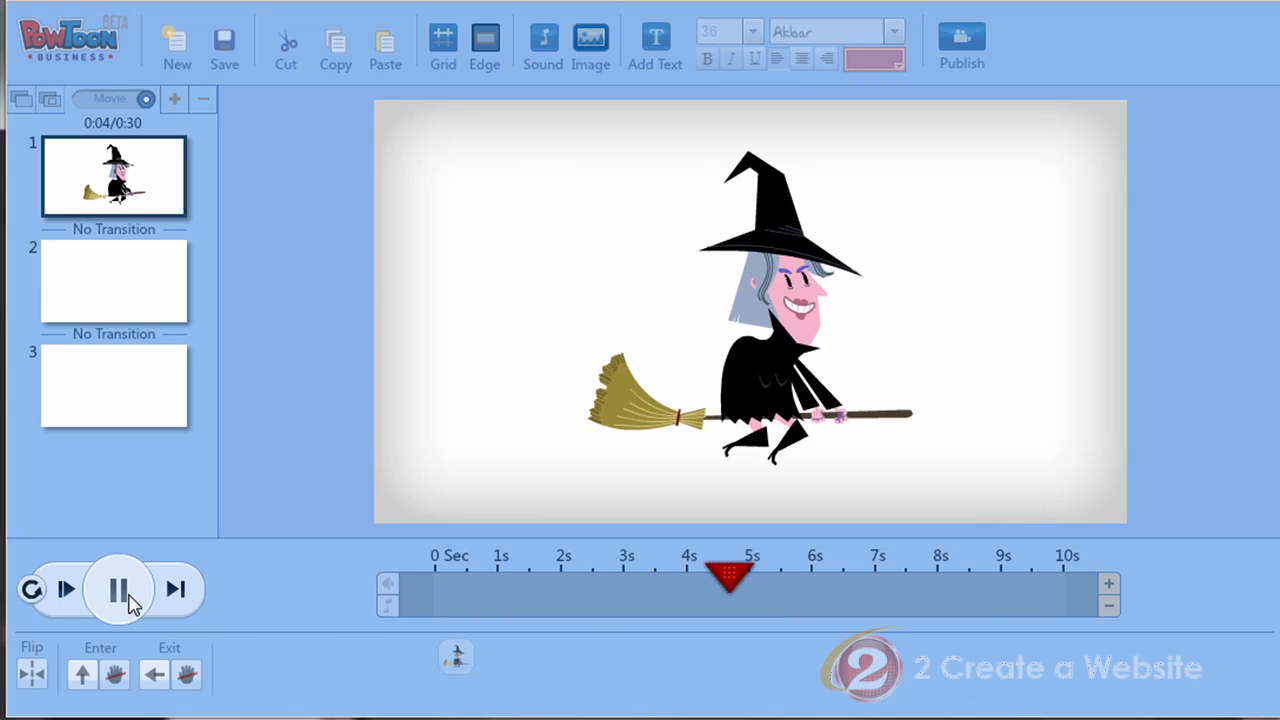
click(119, 592)
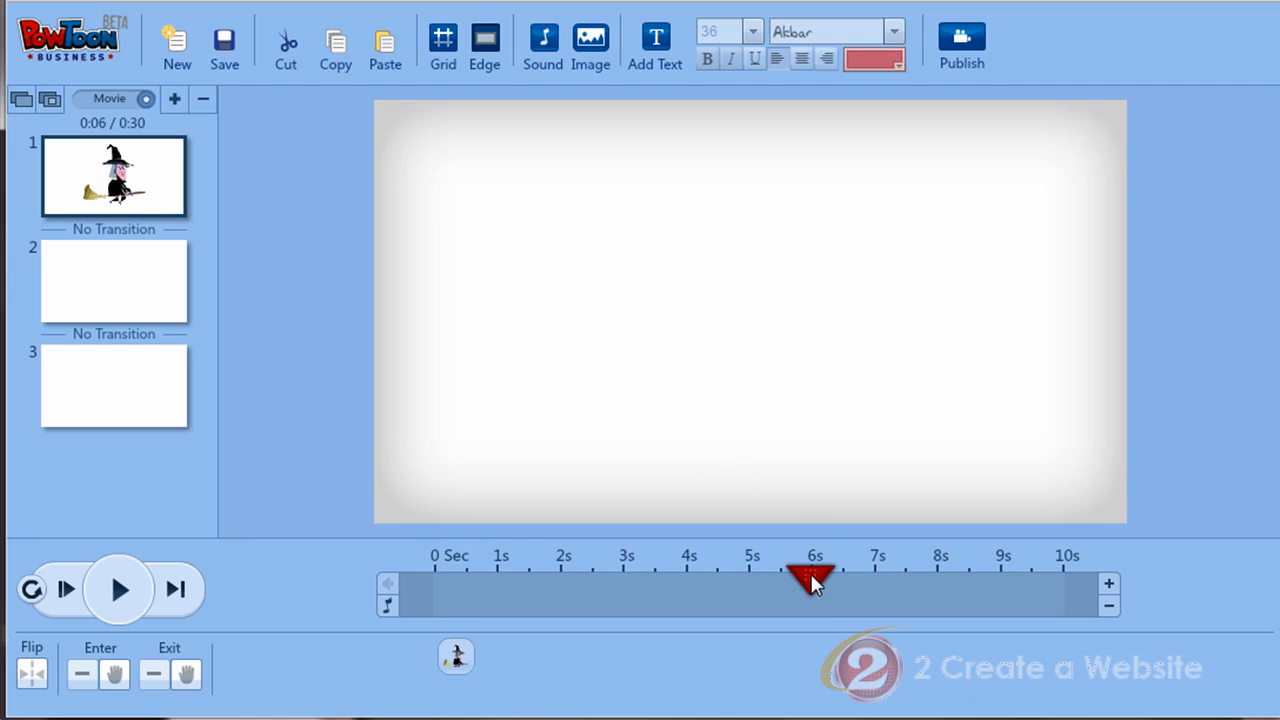
- Set the witch's exit effect to Pop
drag(769, 565, 659, 578)
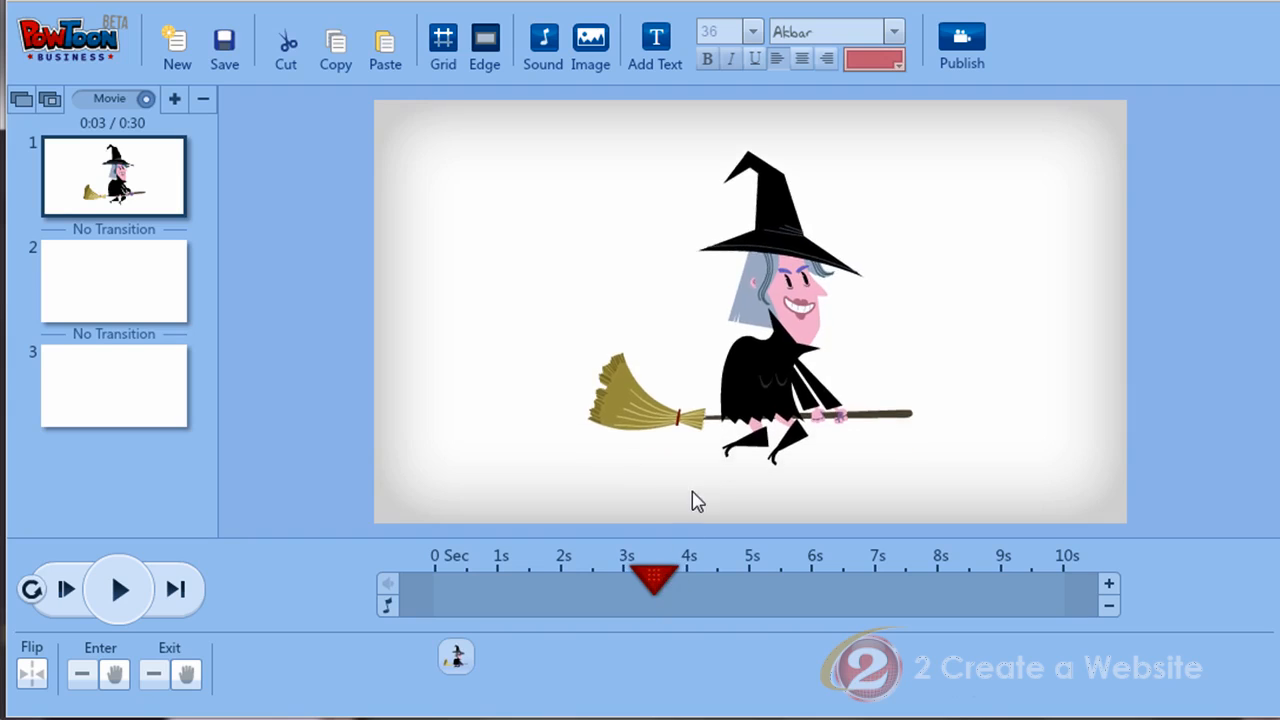
click(757, 337)
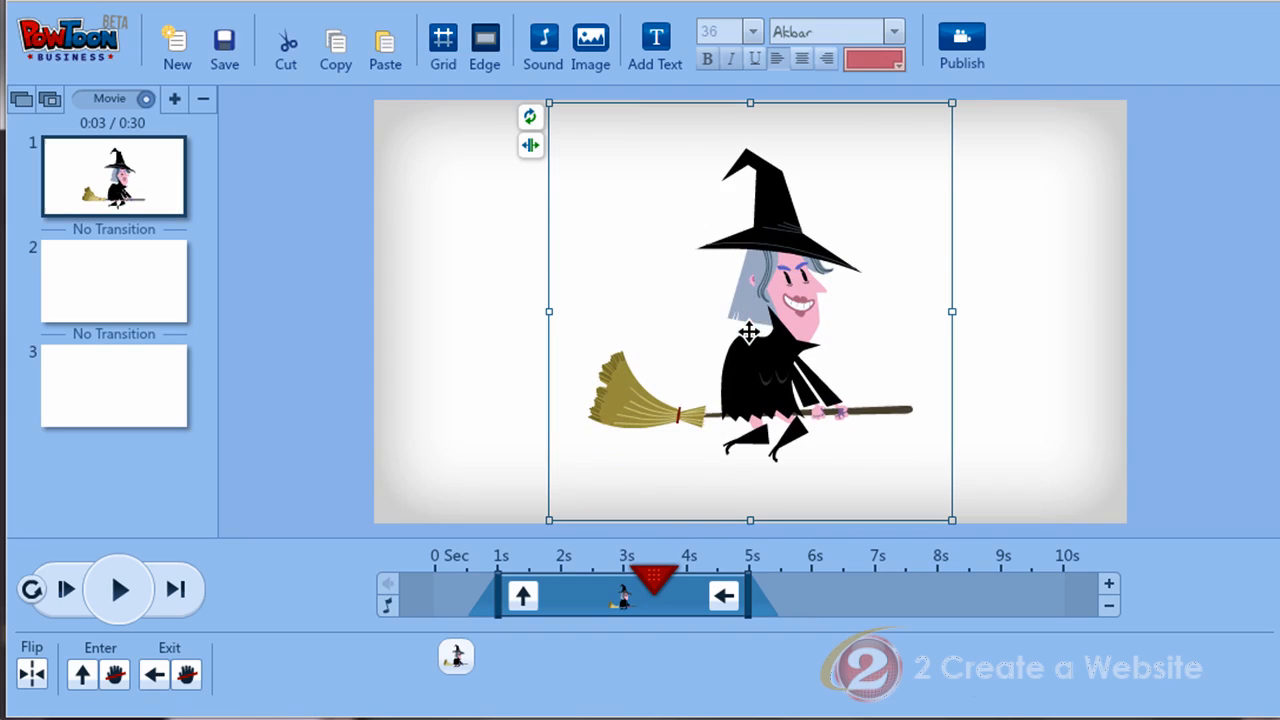
click(725, 597)
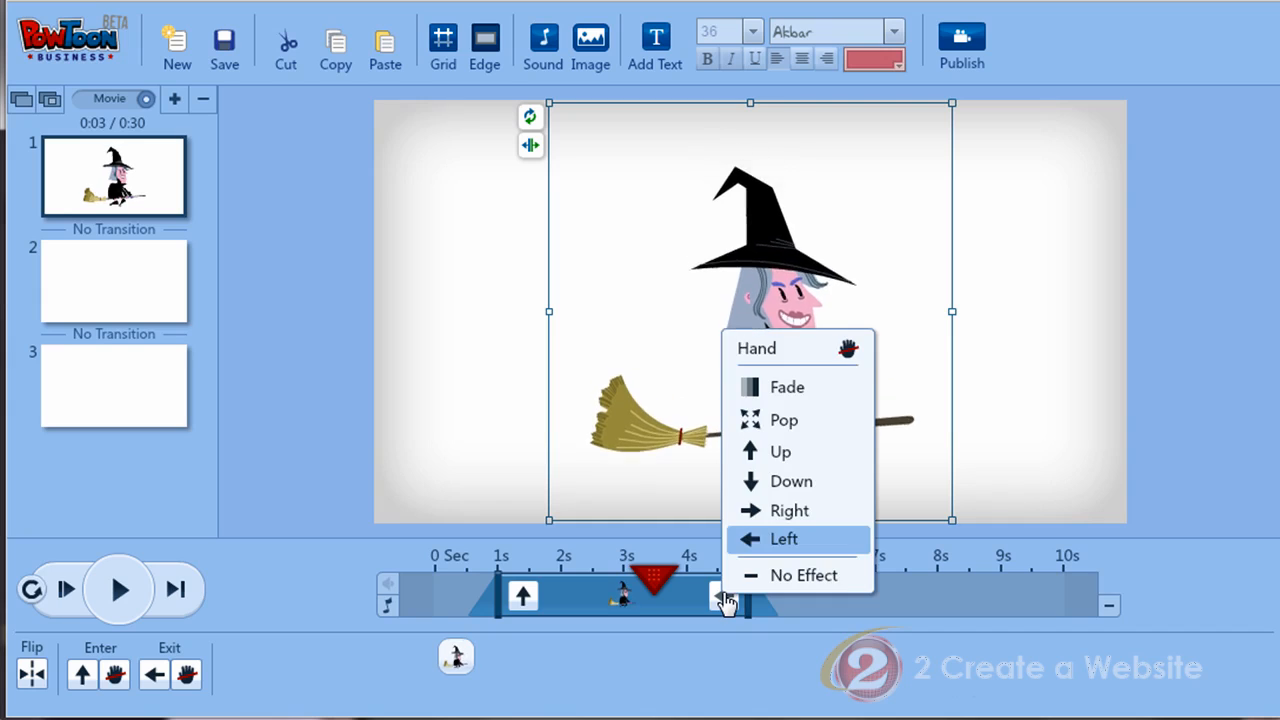
click(776, 421)
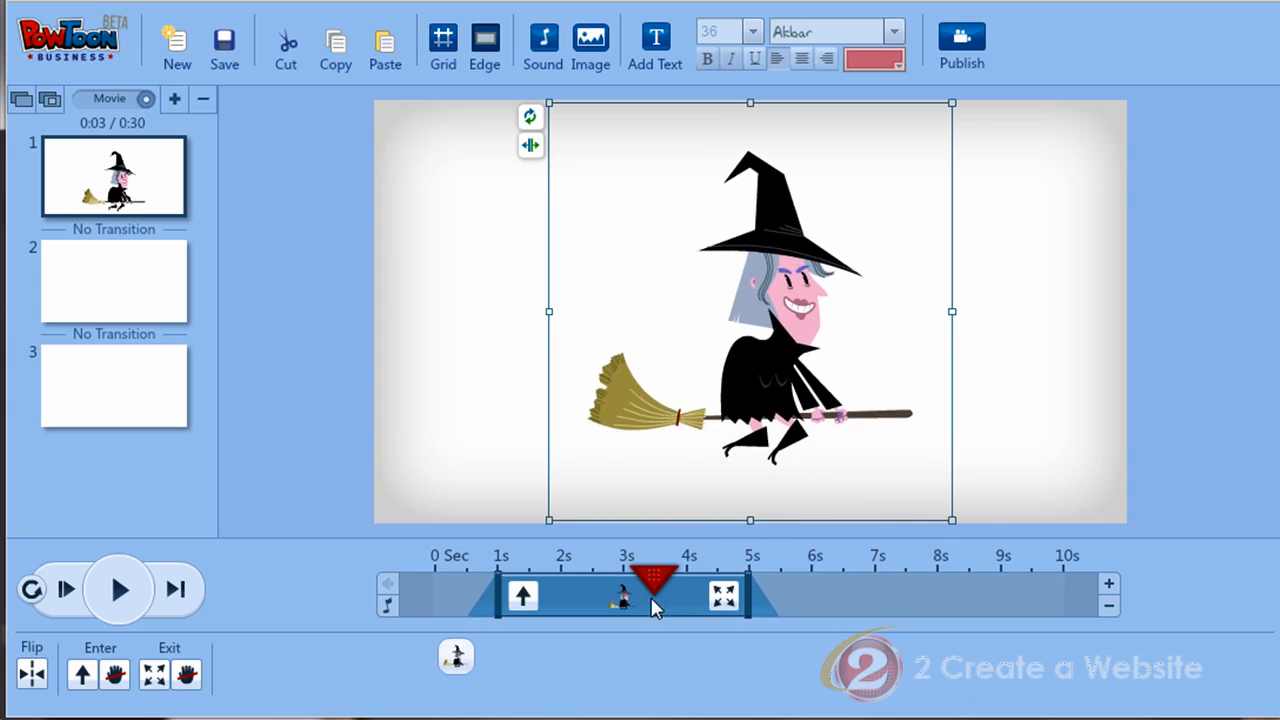
- Play the slide past 5 s to preview the witch's Pop exit
click(128, 605)
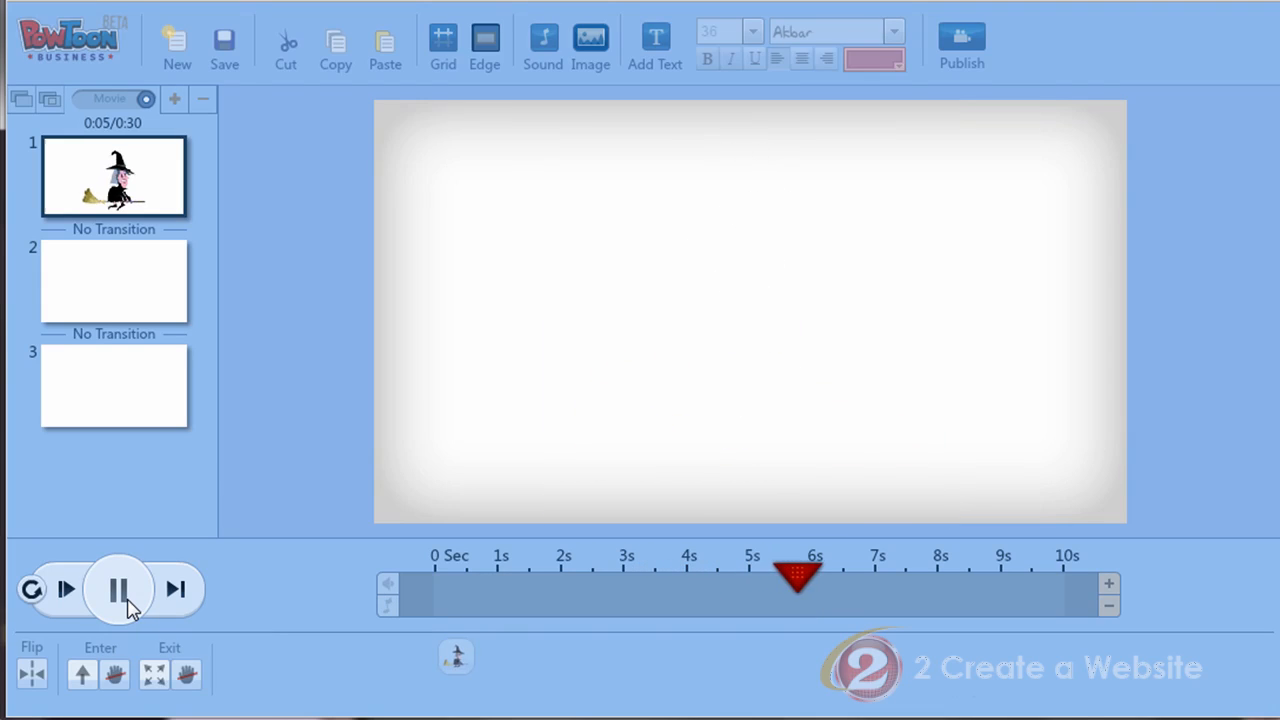
click(120, 590)
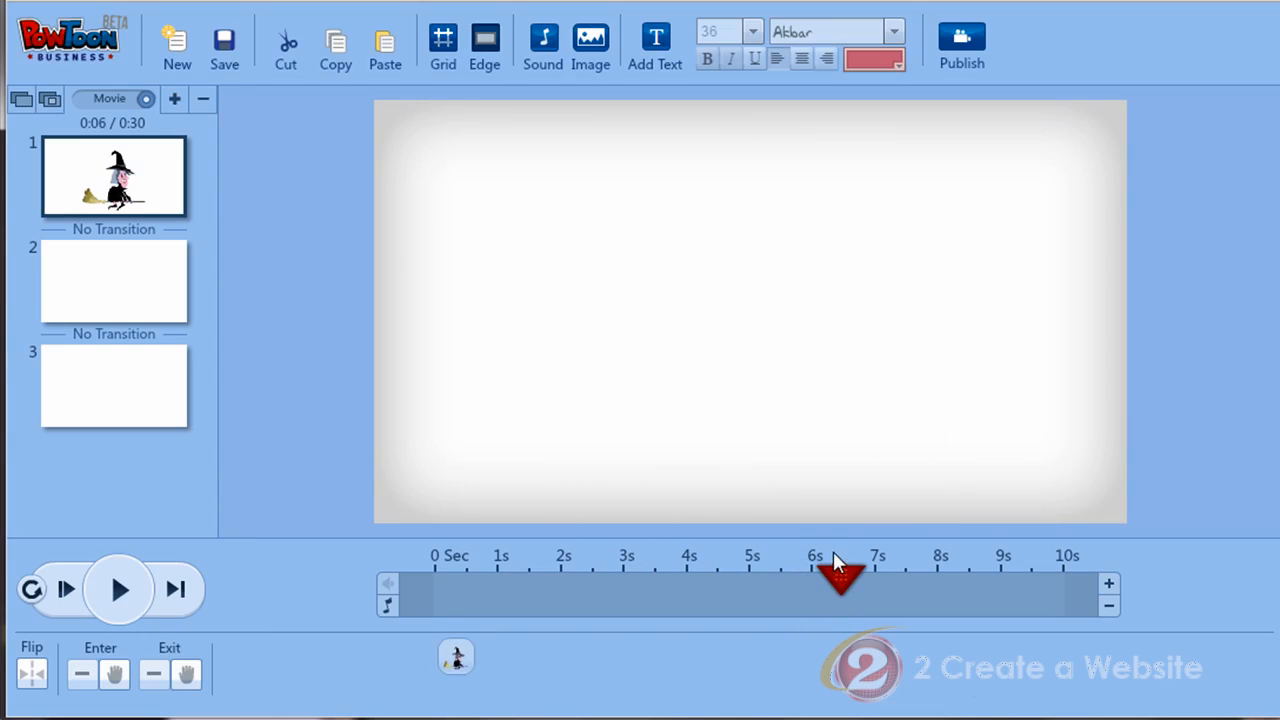
- Extend the witch's time on the timeline to 9 s and on to the slide's end at 10 s
drag(838, 577, 688, 575)
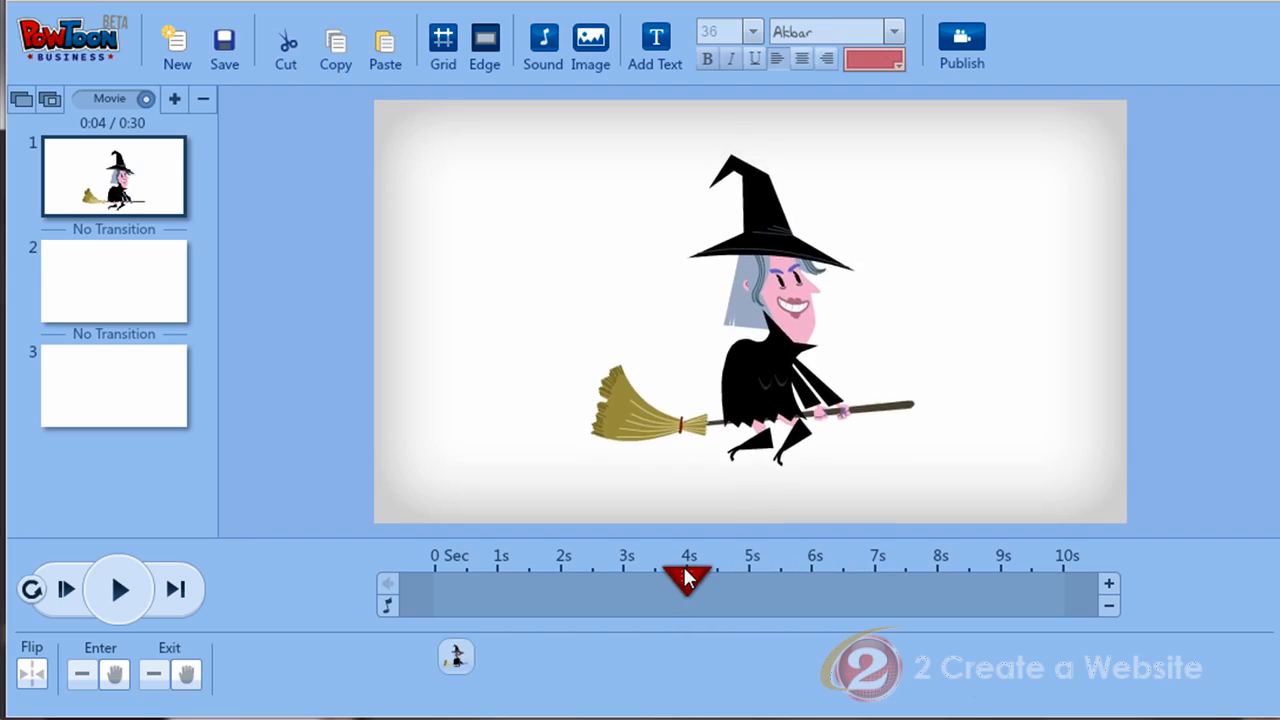
click(781, 322)
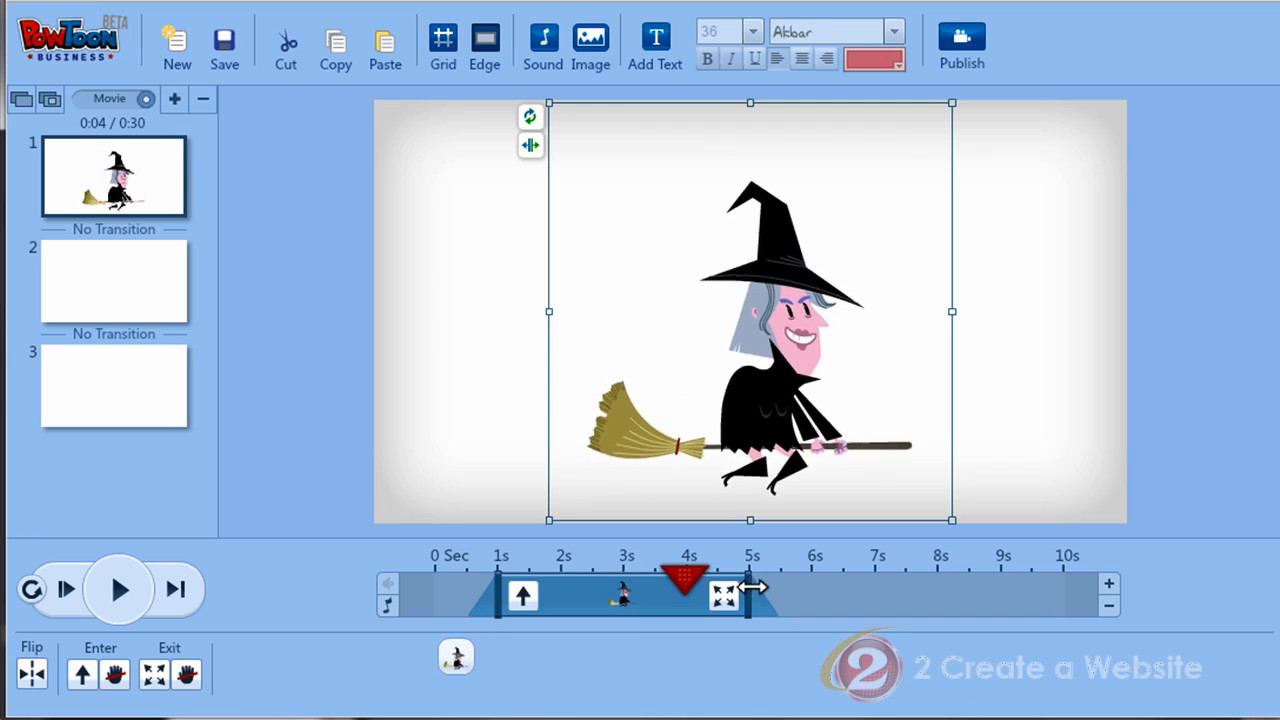
drag(750, 588, 999, 574)
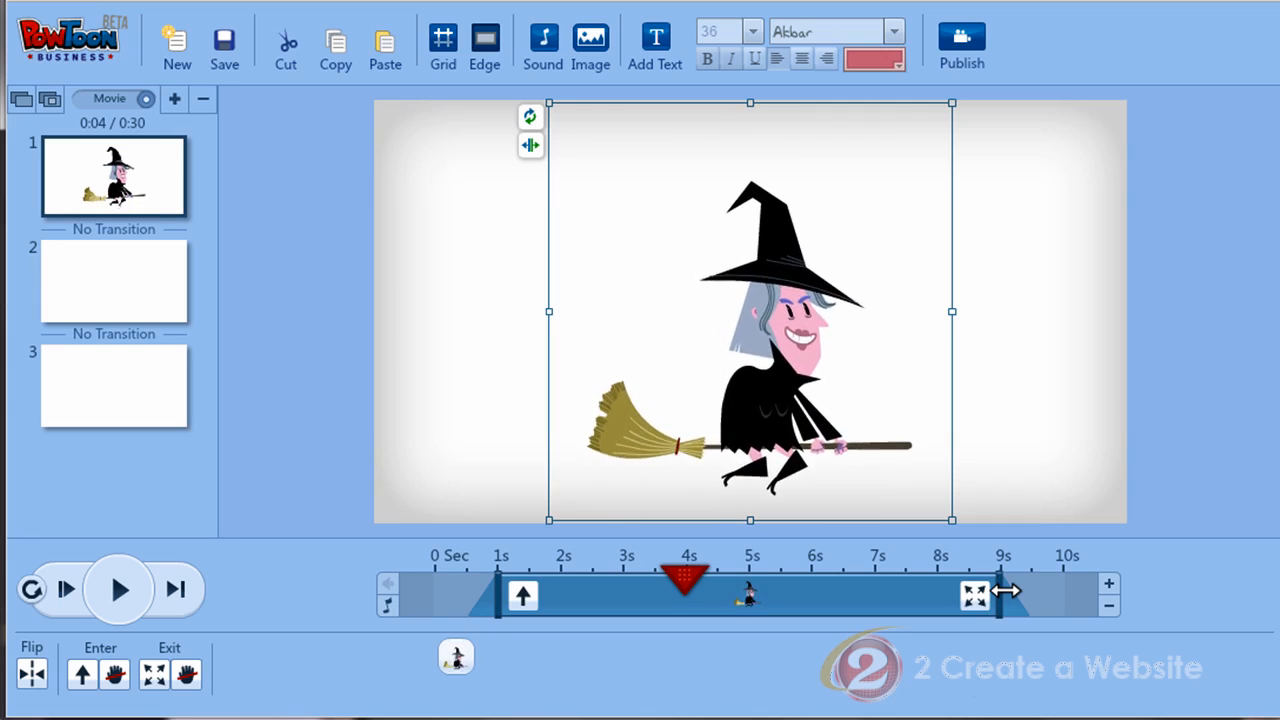
drag(1009, 589, 1074, 592)
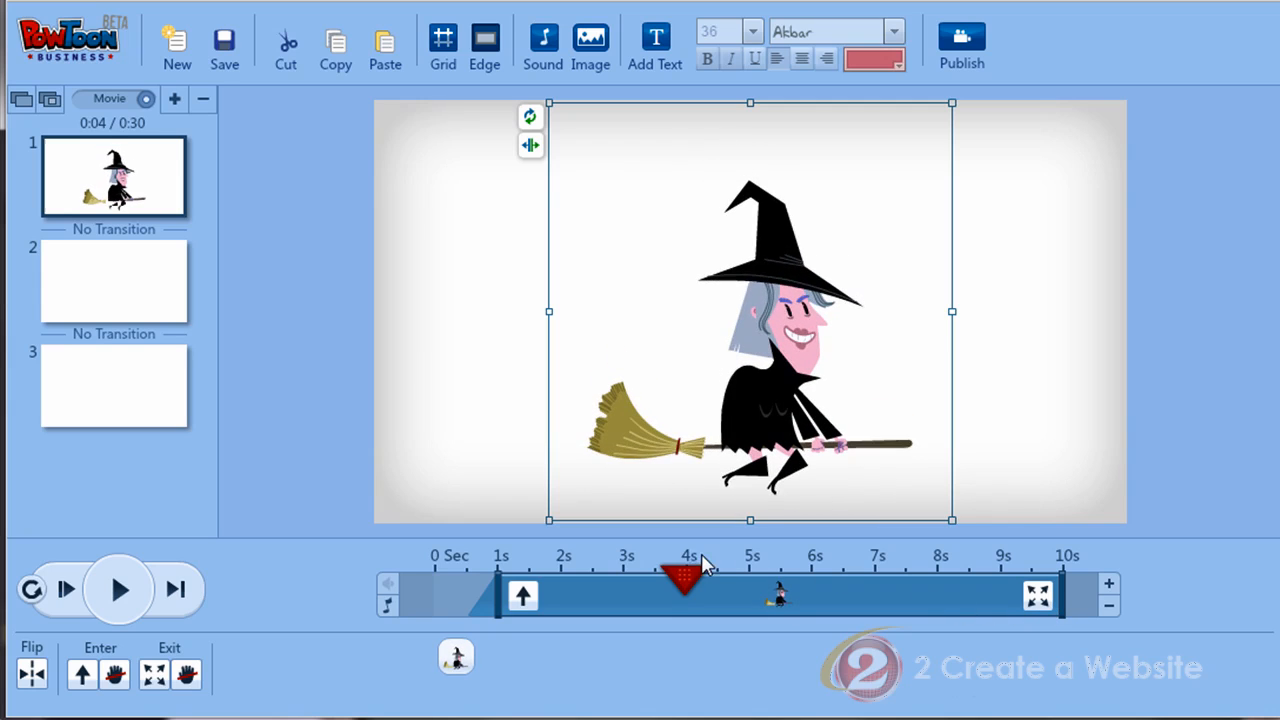
- Play from about 8.5 s into the second slide to preview how the witch leaves at the slide's end
drag(688, 580, 972, 573)
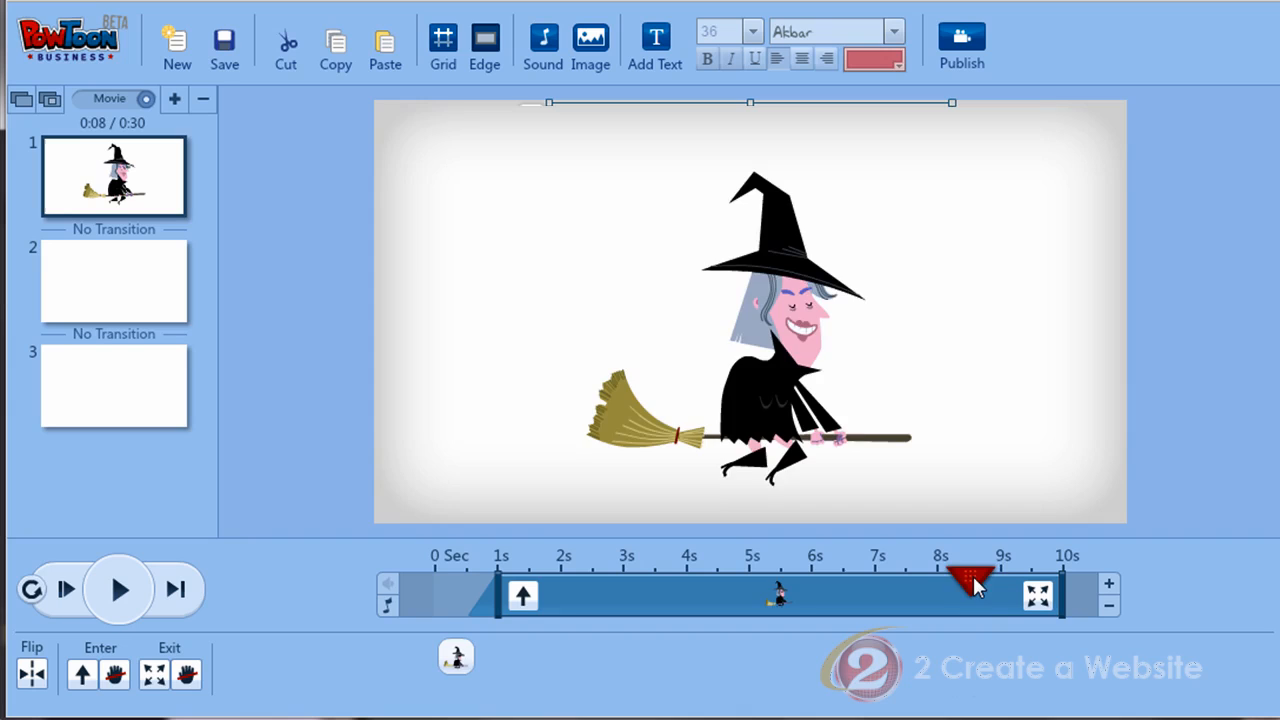
click(135, 600)
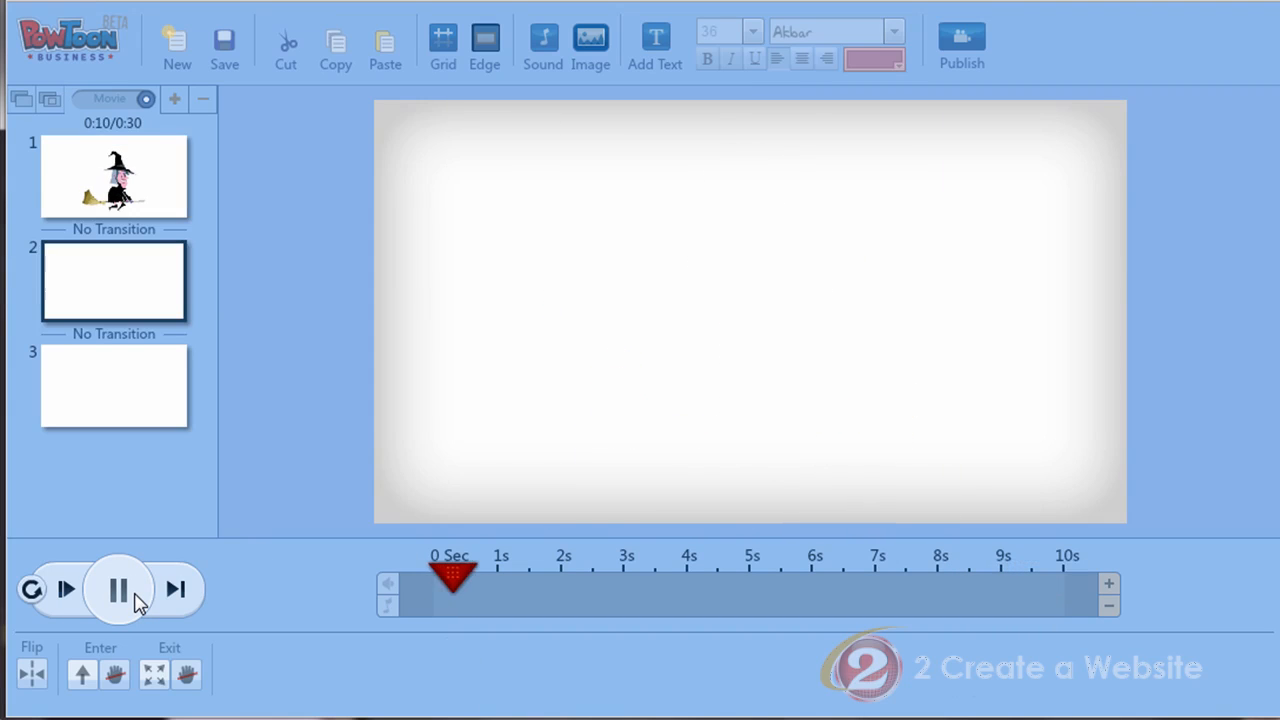
click(135, 600)
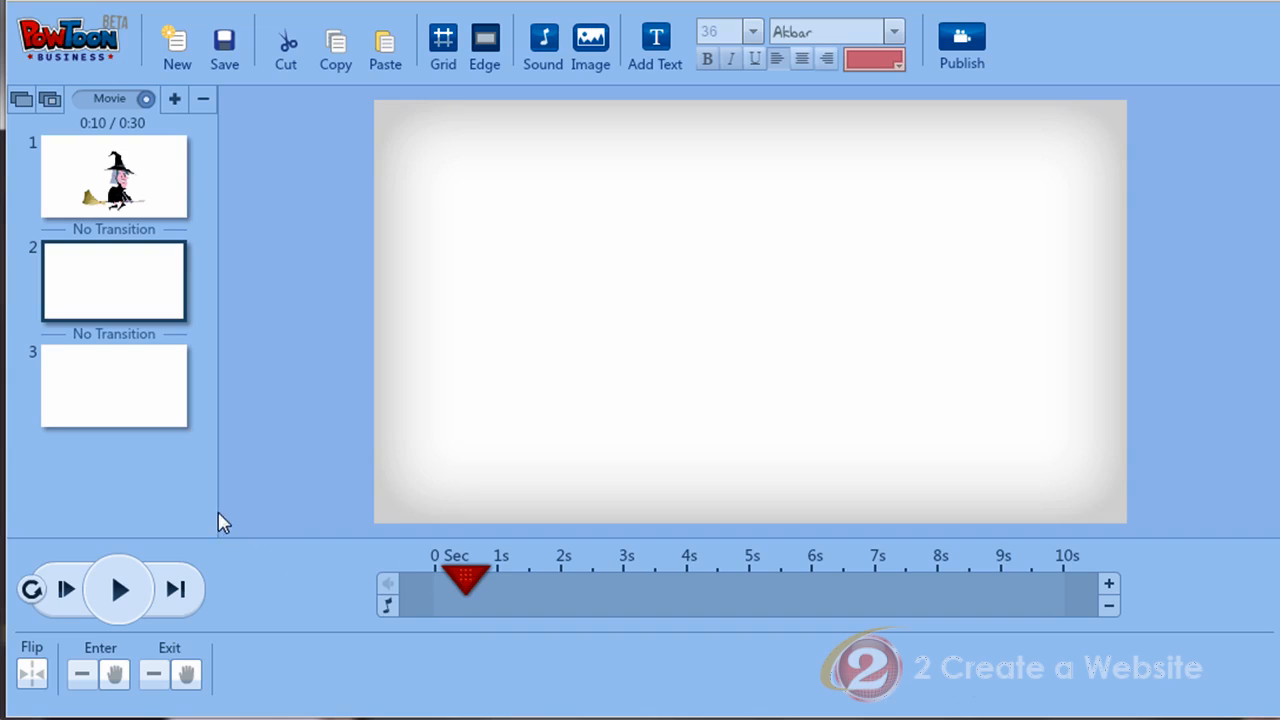
- Return to the first slide and shorten the witch's time on the timeline to end at 9 s
click(128, 187)
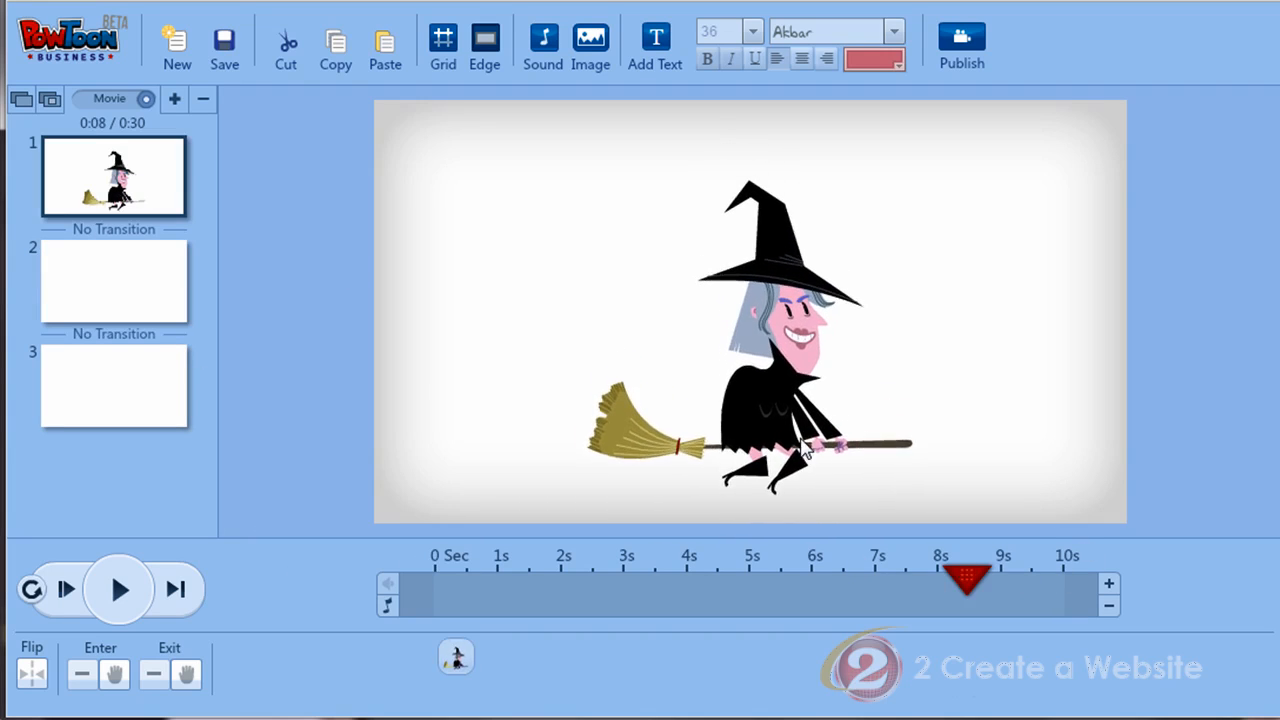
click(749, 346)
drag(1058, 596, 931, 576)
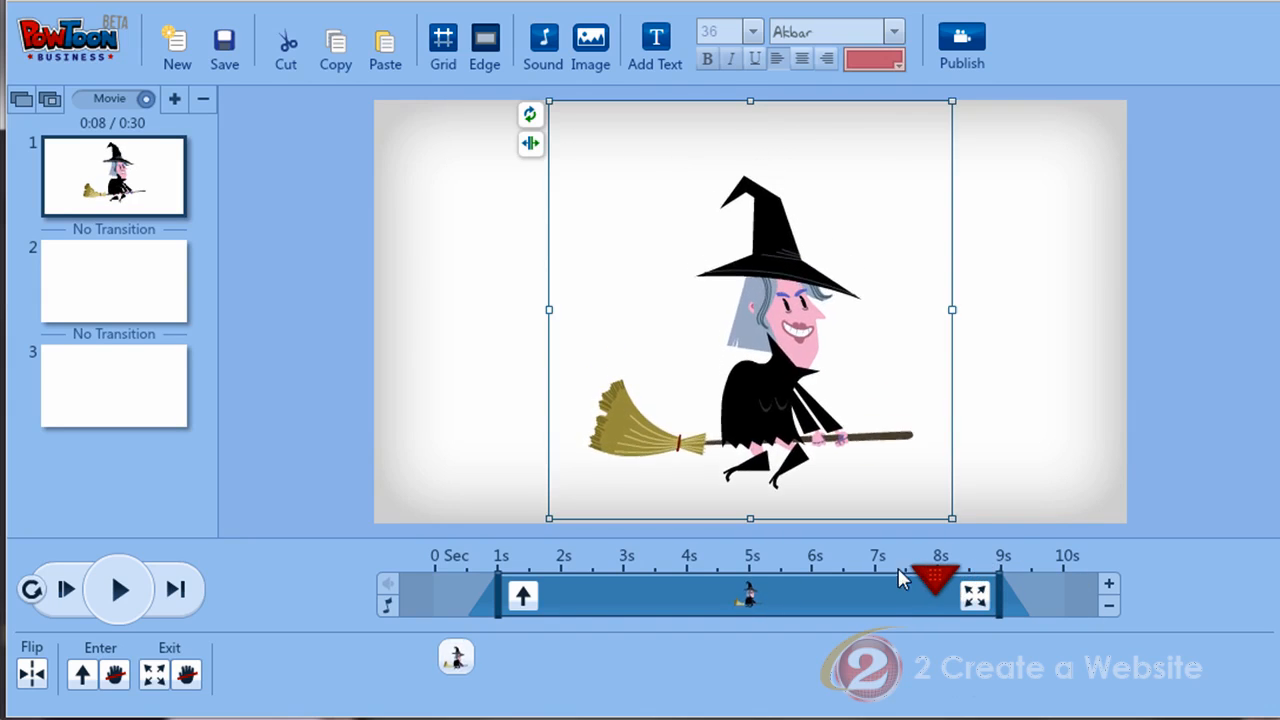
- Play the slide from about 8 s to preview the witch's exit, and flip her horizontally
click(107, 603)
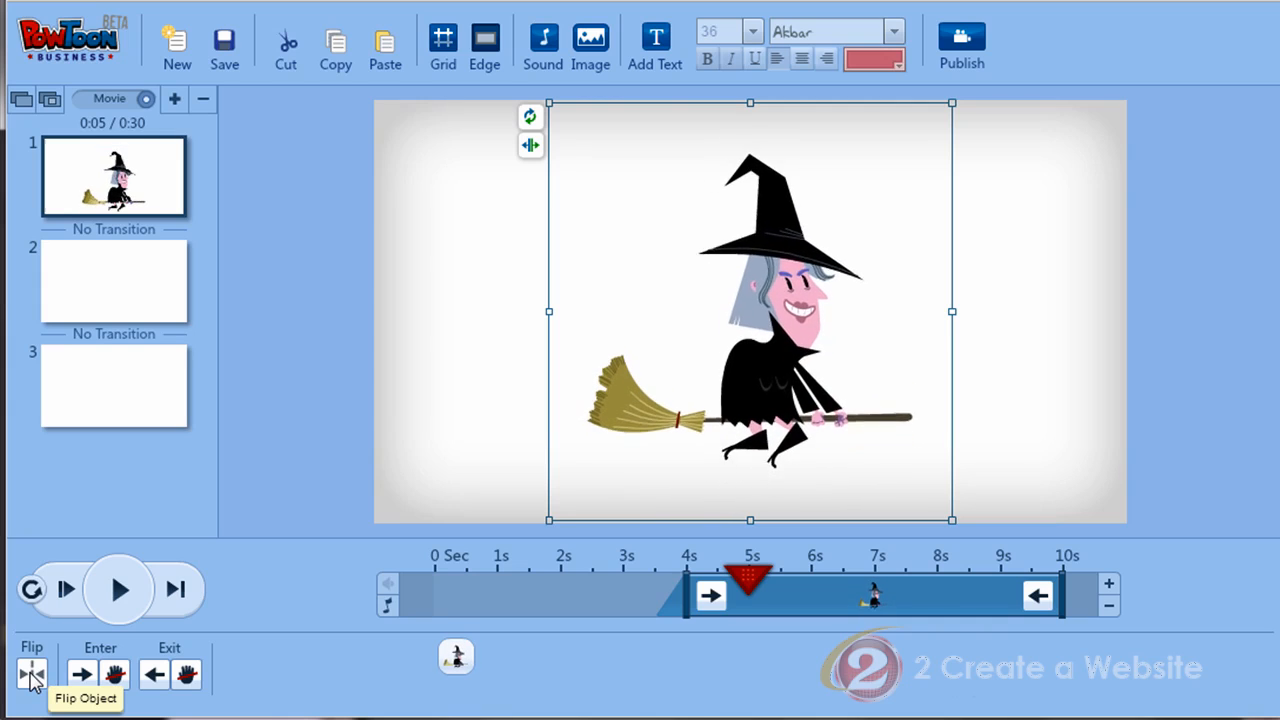
click(31, 676)
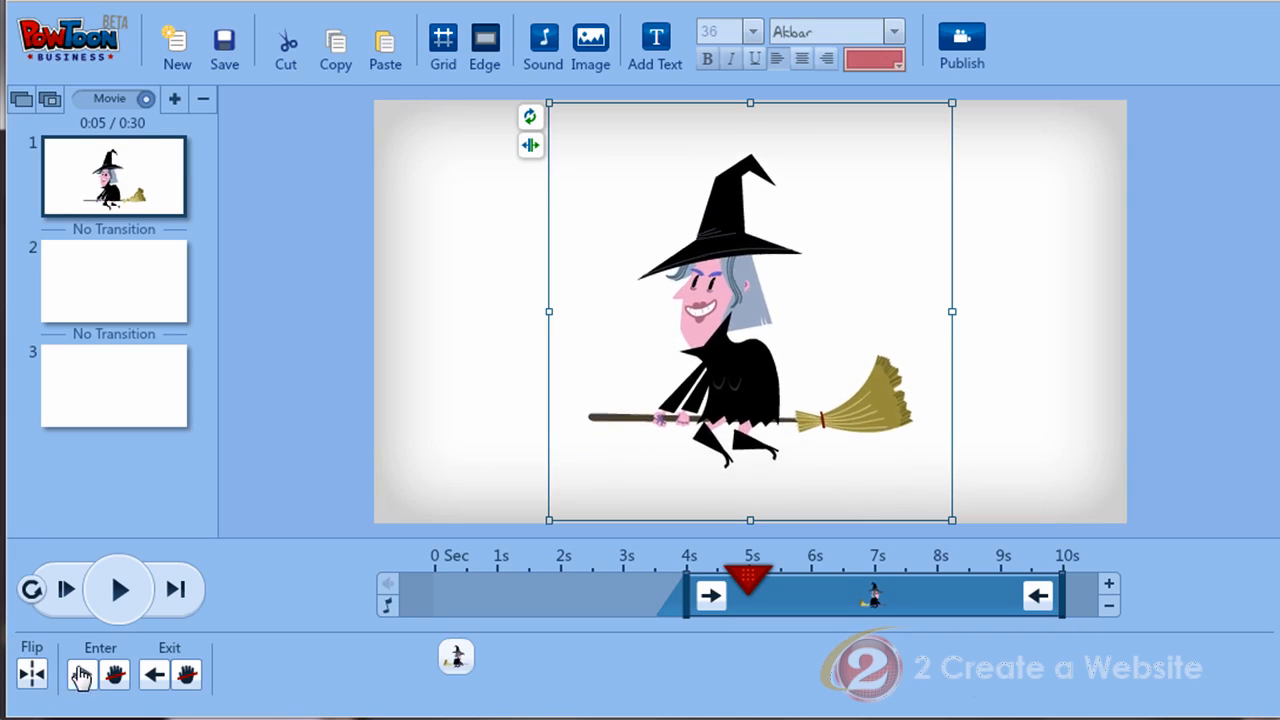
- Turn on the hand for the witch's enter effect and play from about 2.5 s to preview it
click(110, 675)
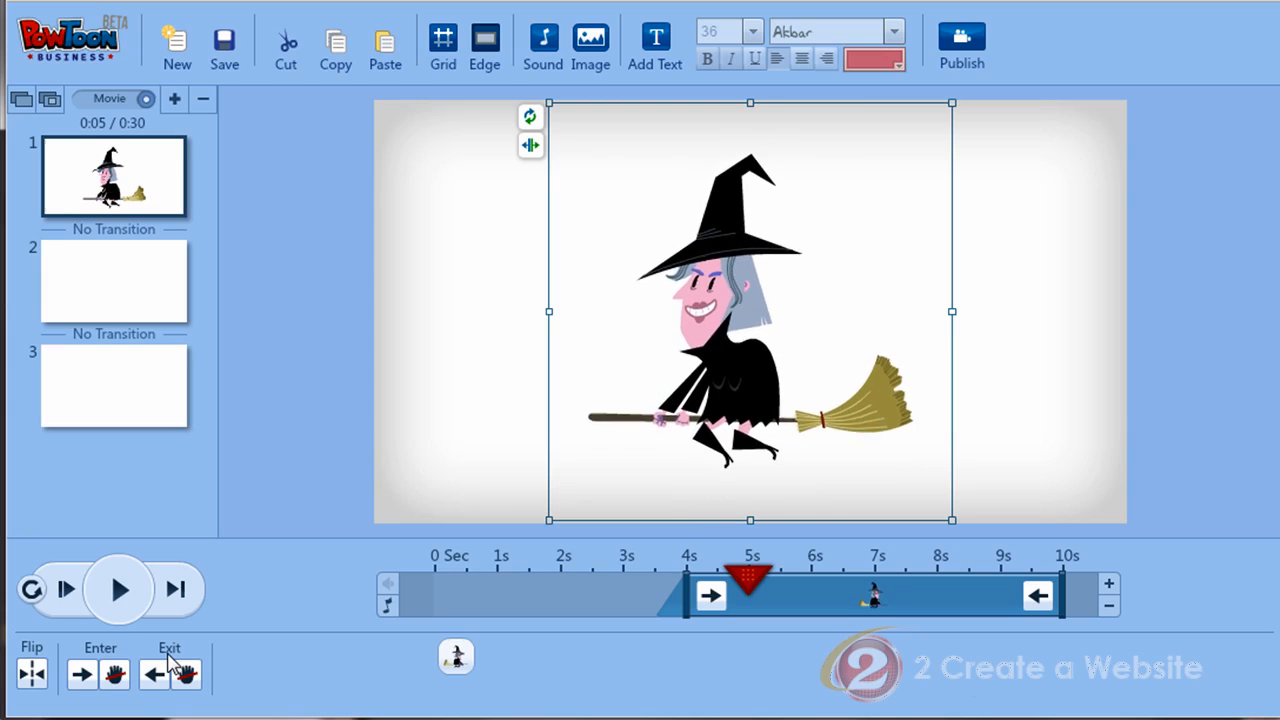
click(117, 683)
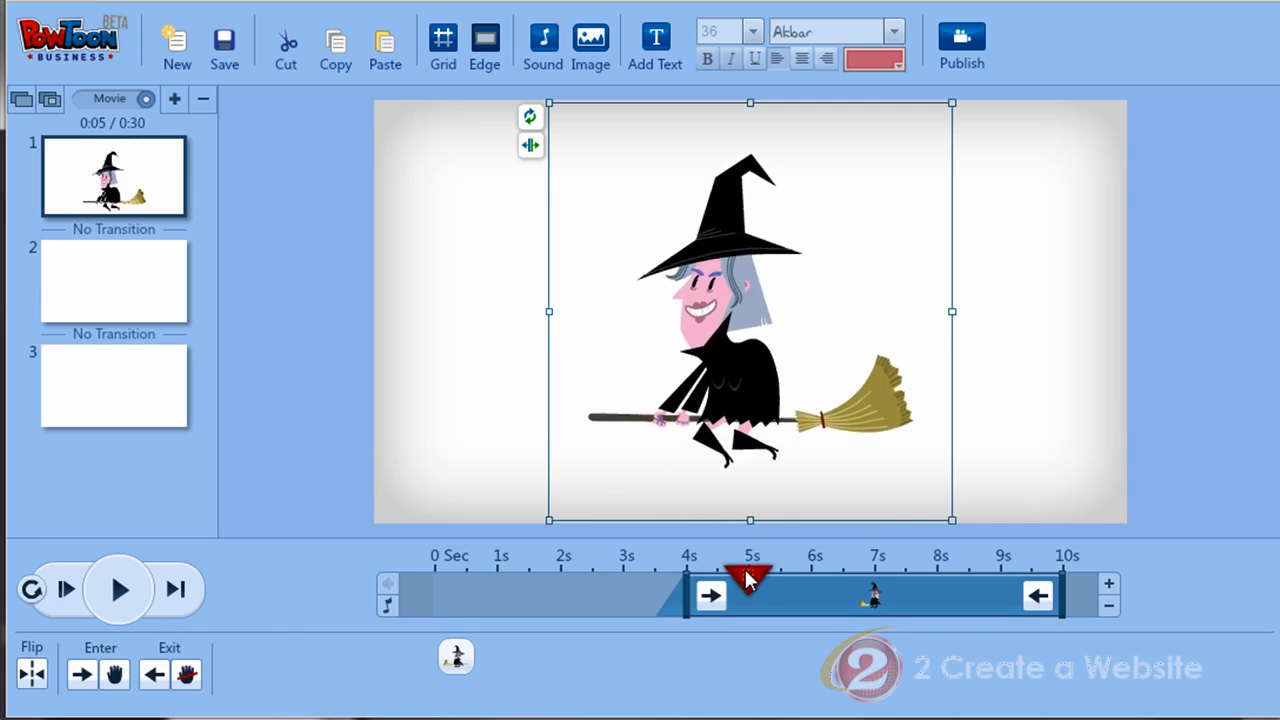
drag(750, 578, 589, 584)
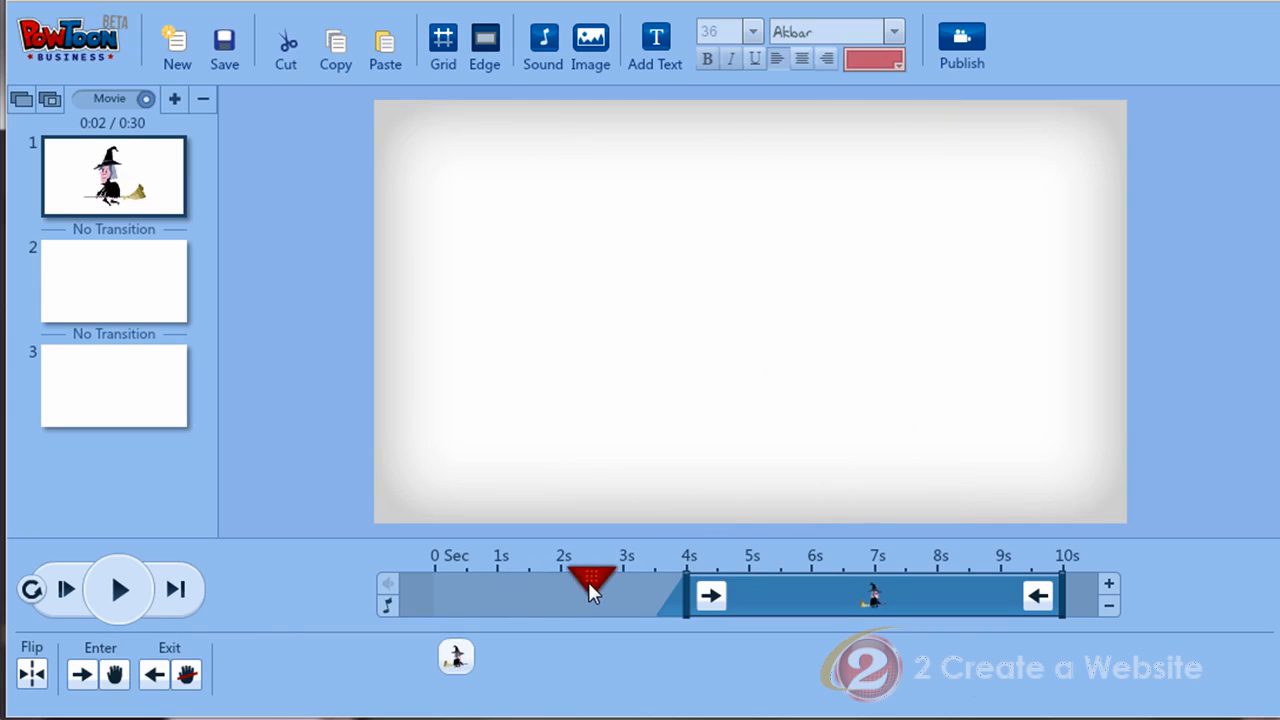
click(118, 590)
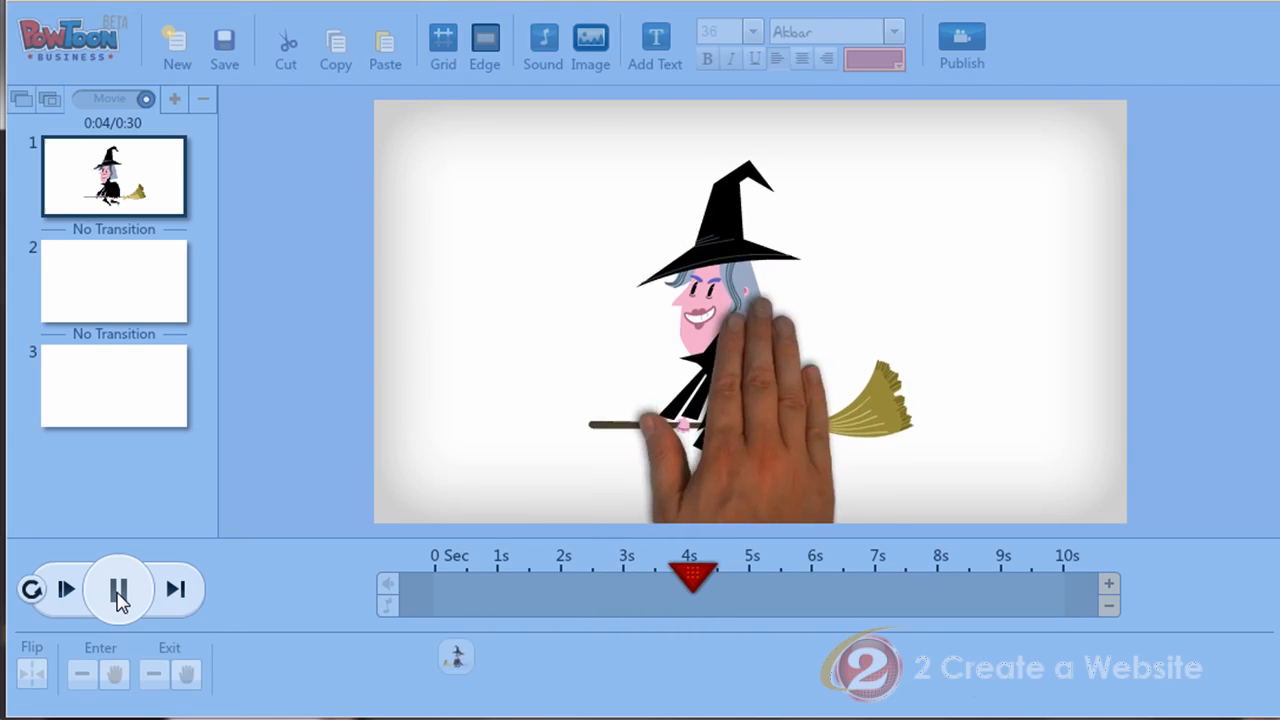
click(118, 590)
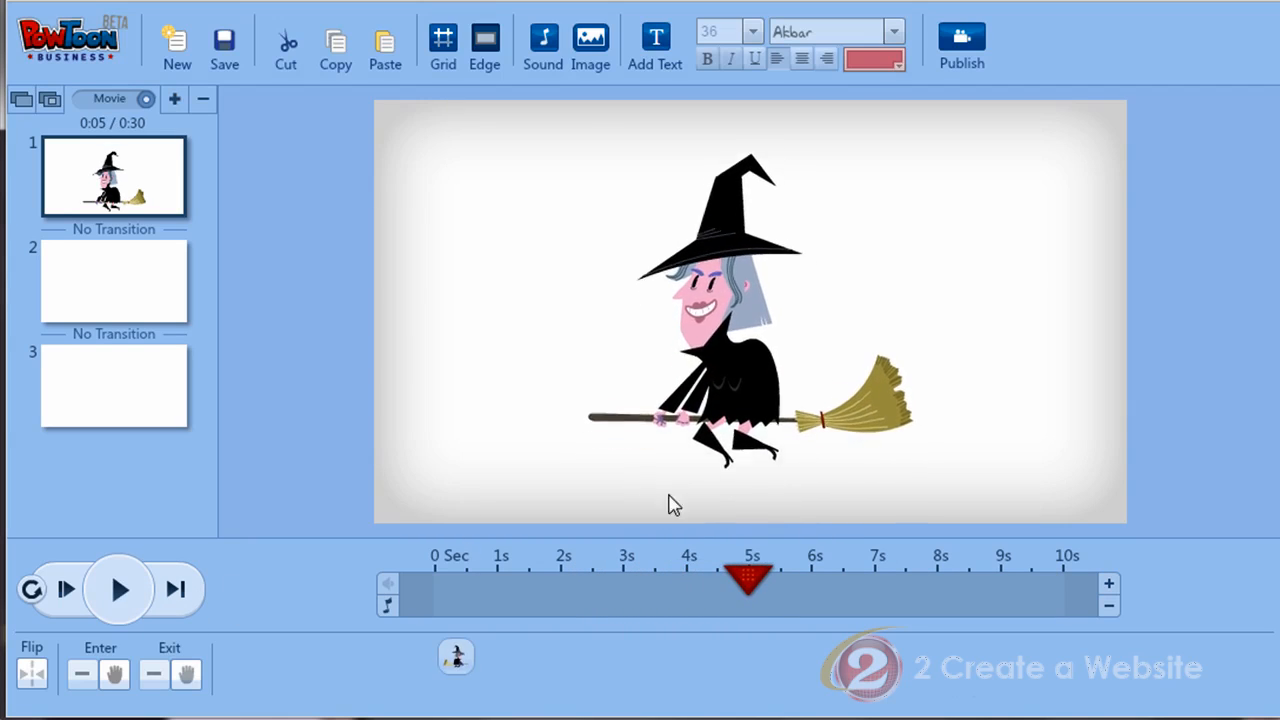
- Duplicate the witch slide and delete the copy
click(745, 340)
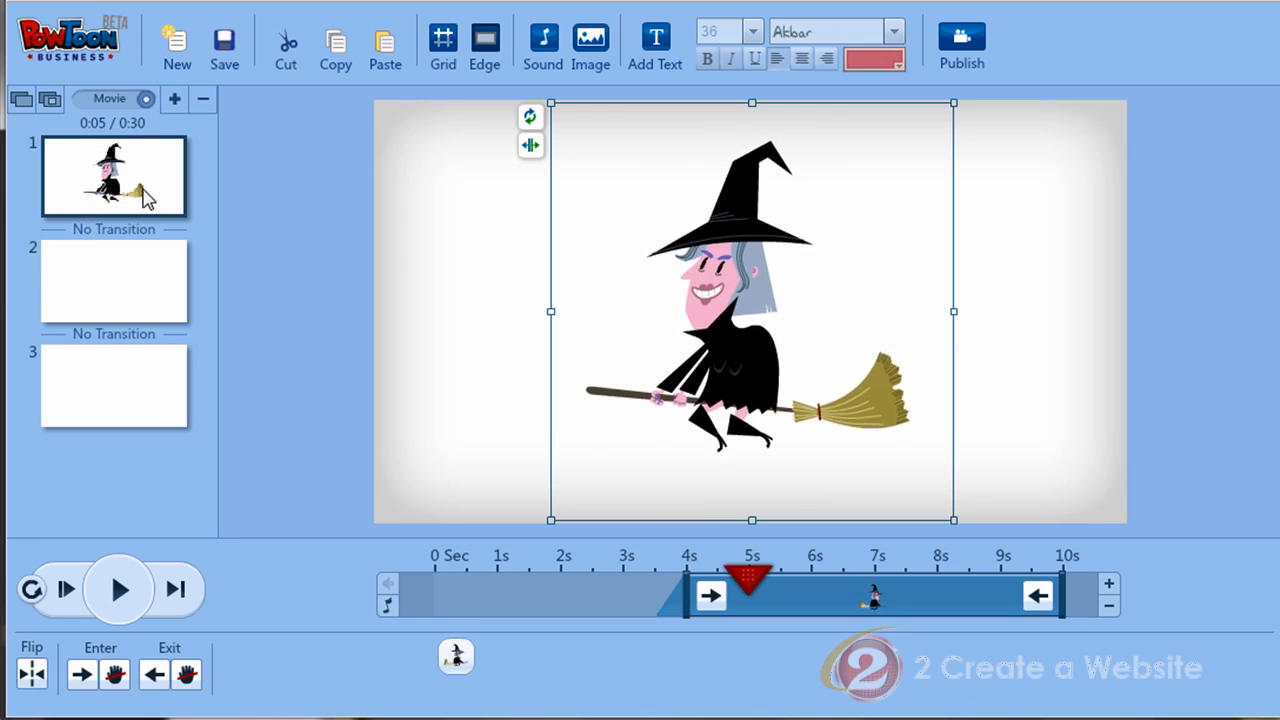
click(21, 102)
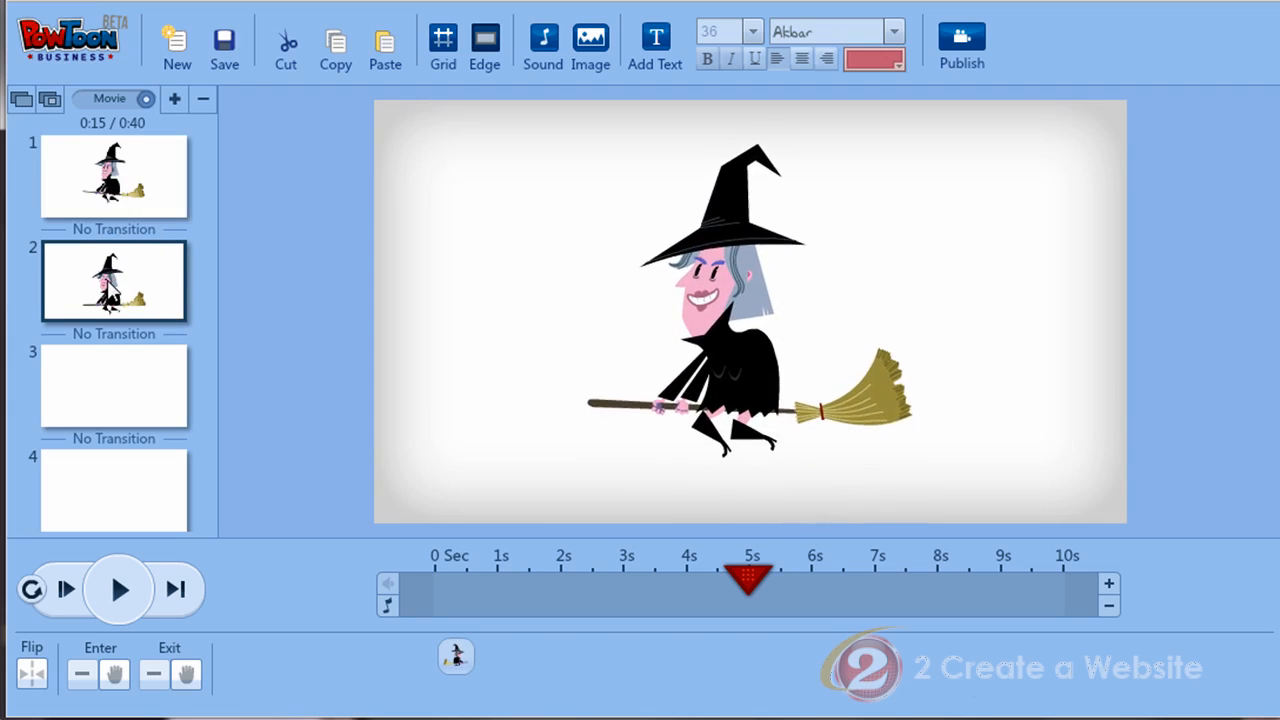
key(Delete)
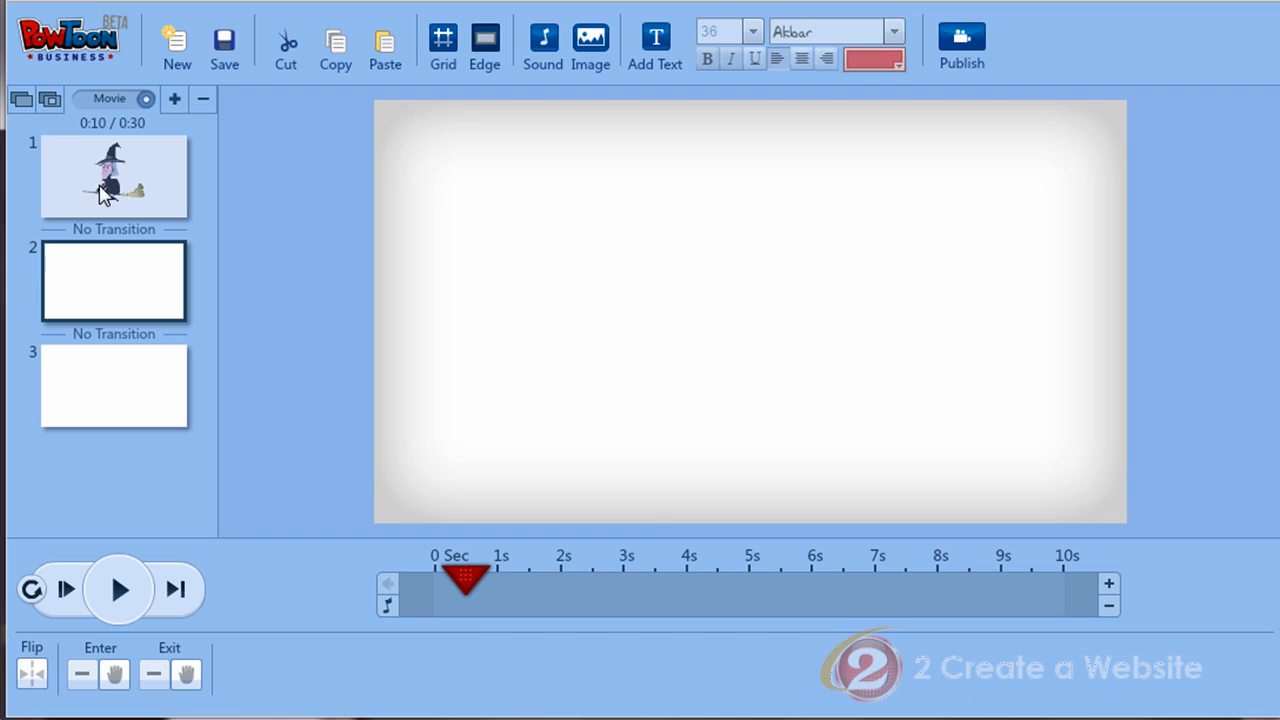
- Add the Thanksgiving turkey, feather headband and pilgrim hat to the first slide, placing the hat to the upper right of the witch
click(105, 193)
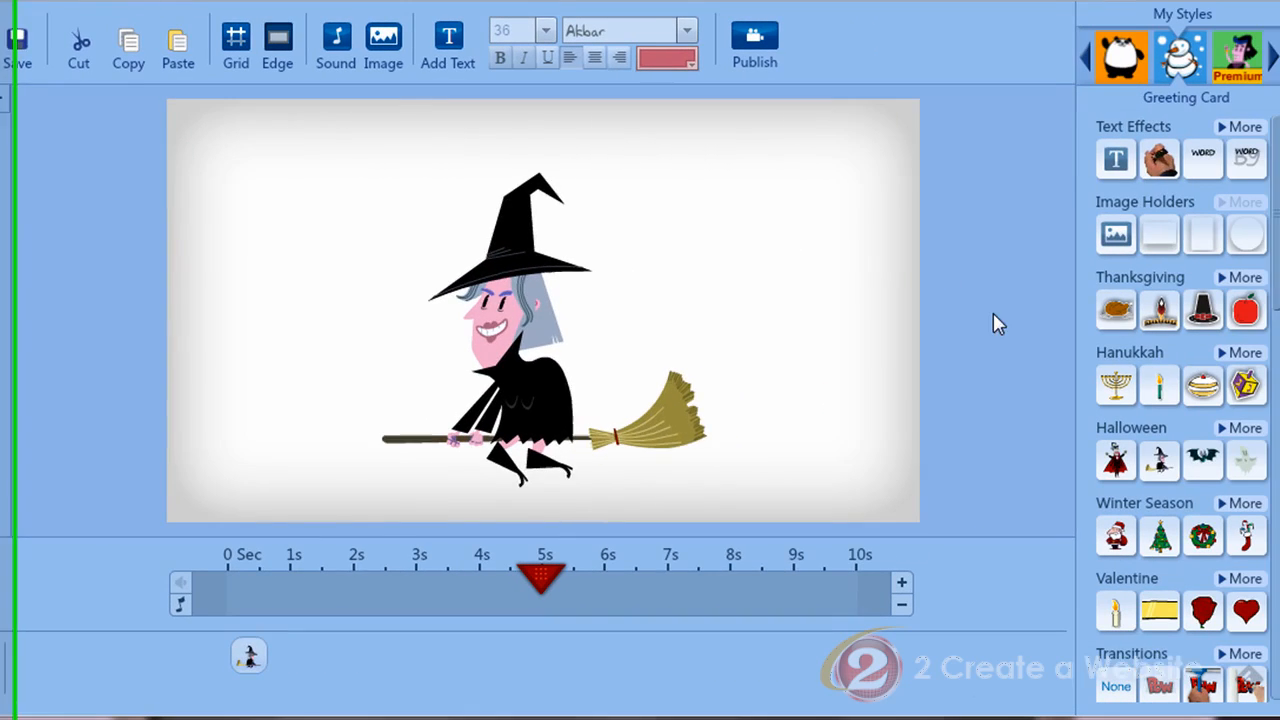
click(1116, 310)
click(1160, 310)
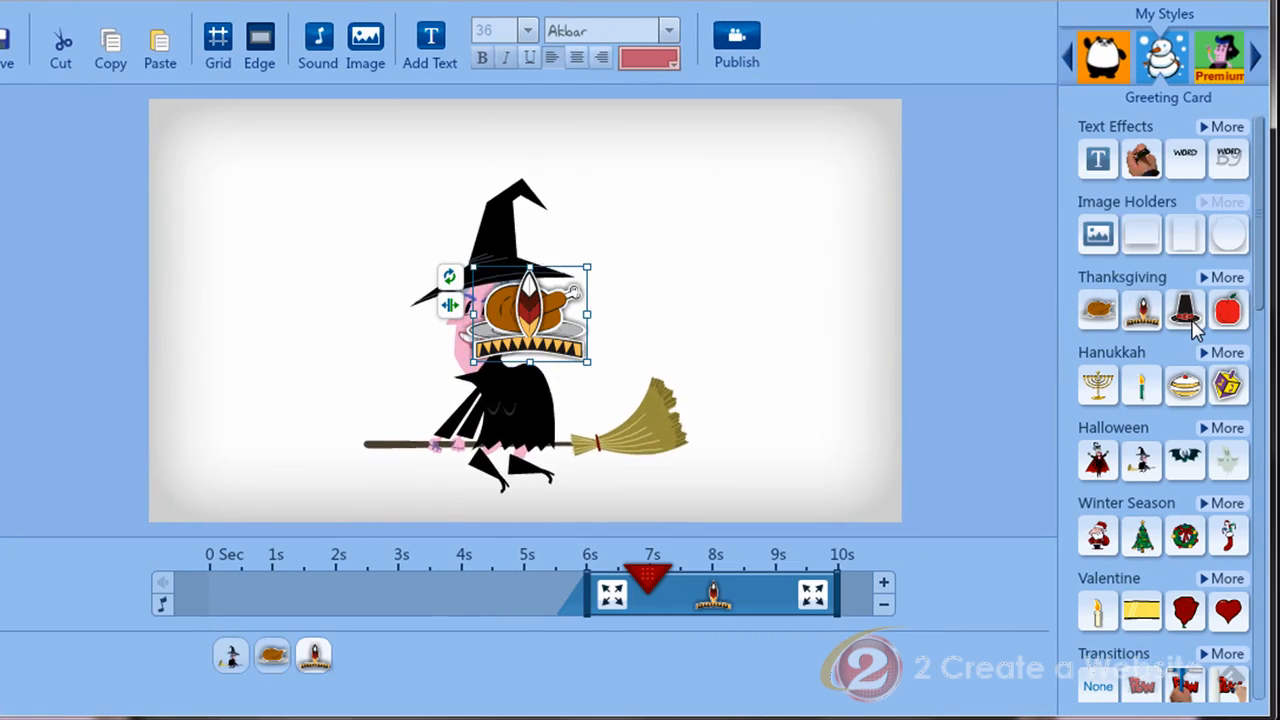
click(1186, 313)
drag(509, 311, 759, 228)
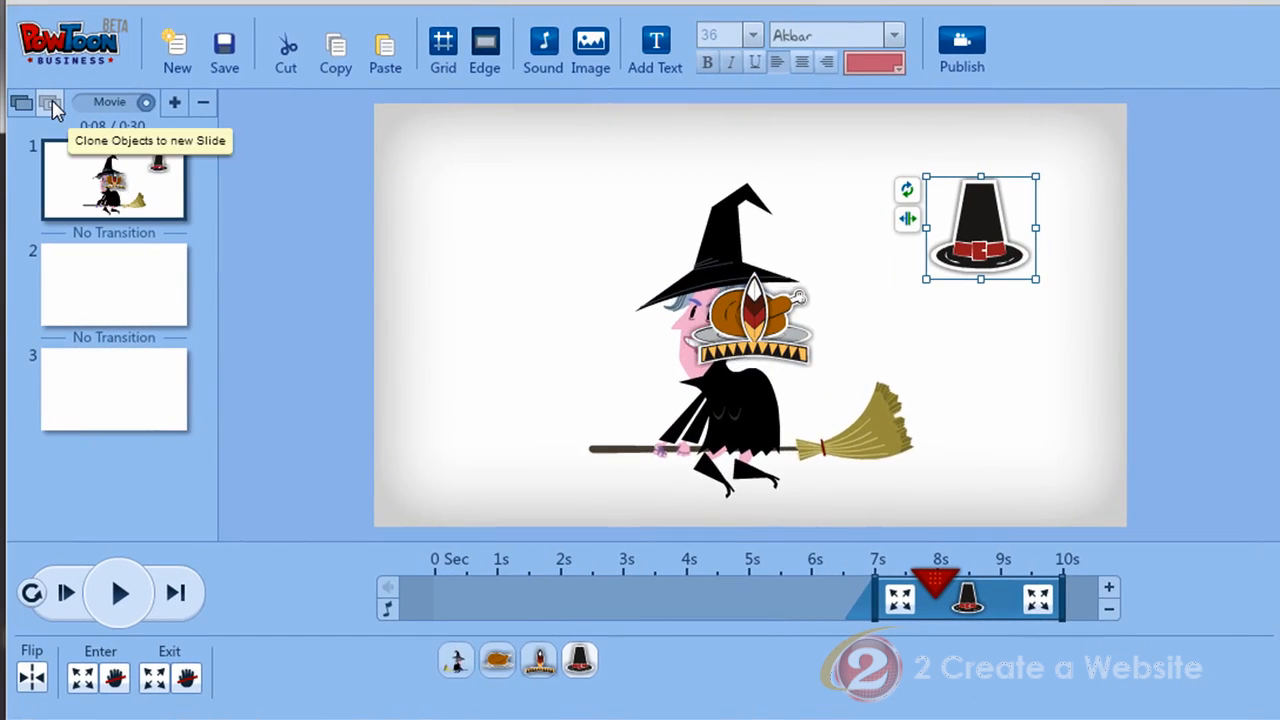
- Clone the first slide's objects to a new slide and check each cloned object's timing at 0 s
click(50, 103)
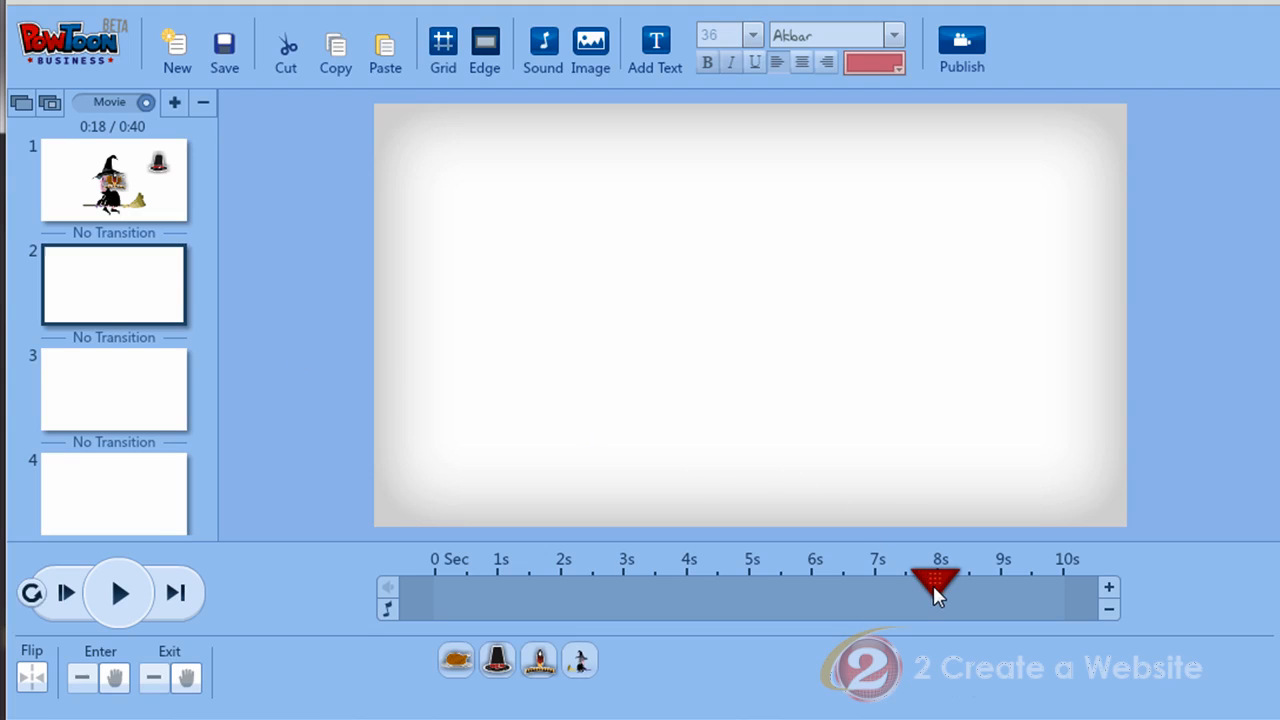
drag(933, 585, 432, 553)
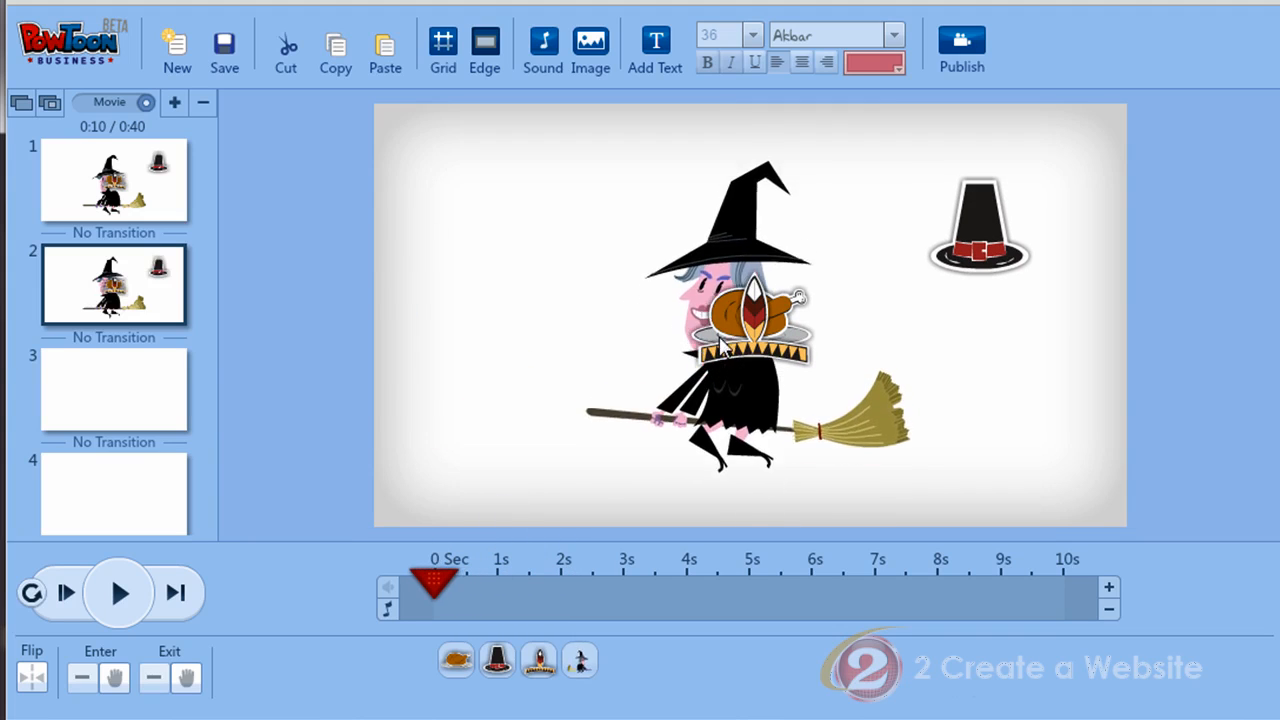
click(460, 661)
click(498, 662)
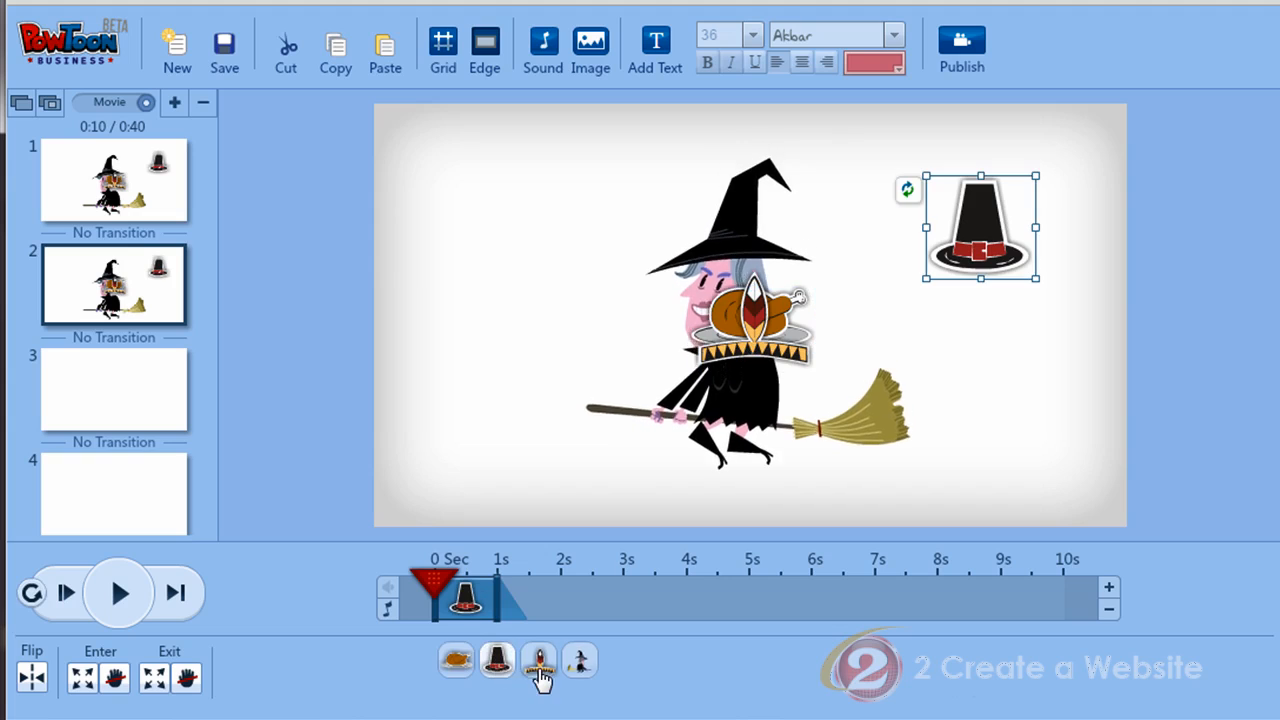
click(540, 666)
click(580, 662)
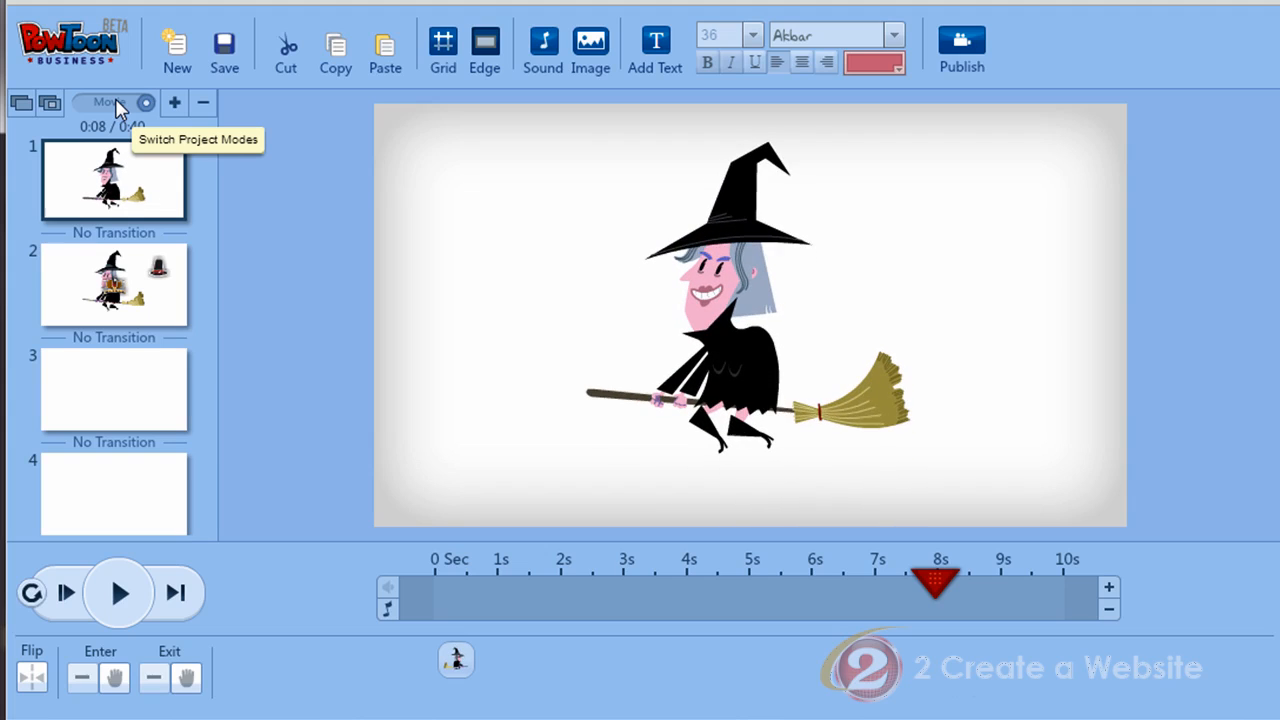
- Try Slideshow mode by playing the first slide from about 3.5 s to its hold point, and return to Movie mode
click(114, 104)
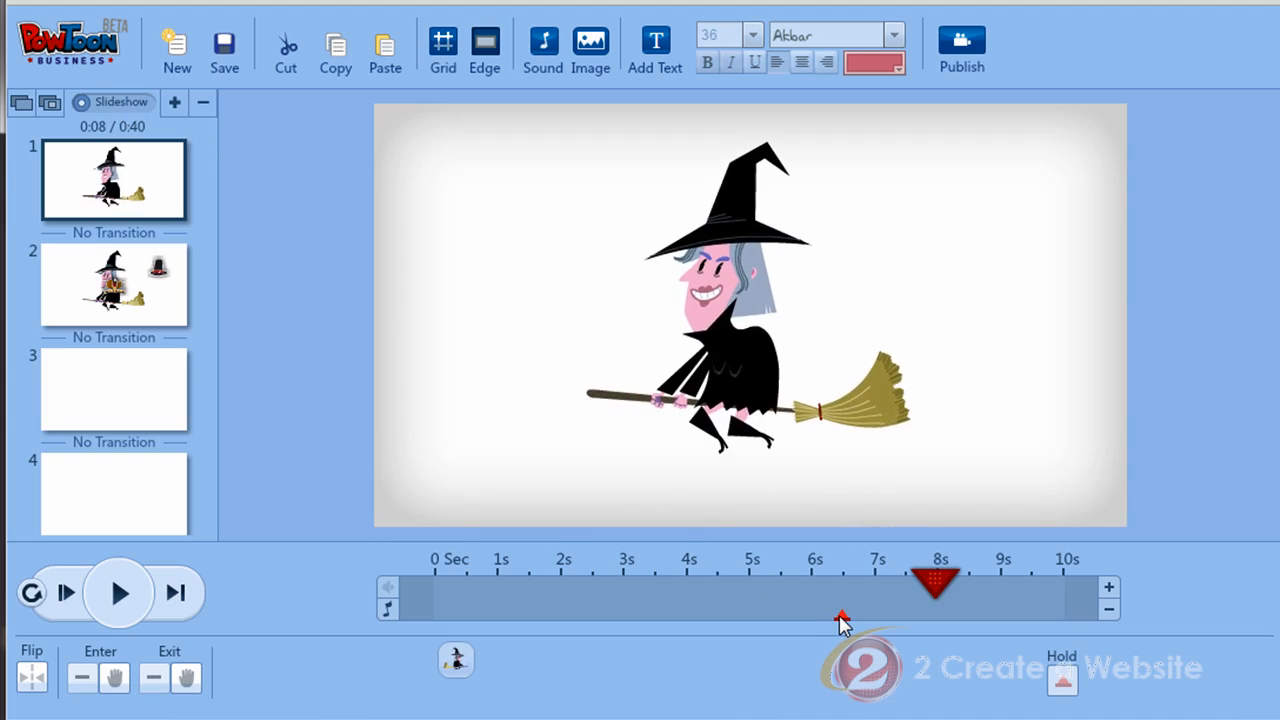
drag(912, 579, 704, 611)
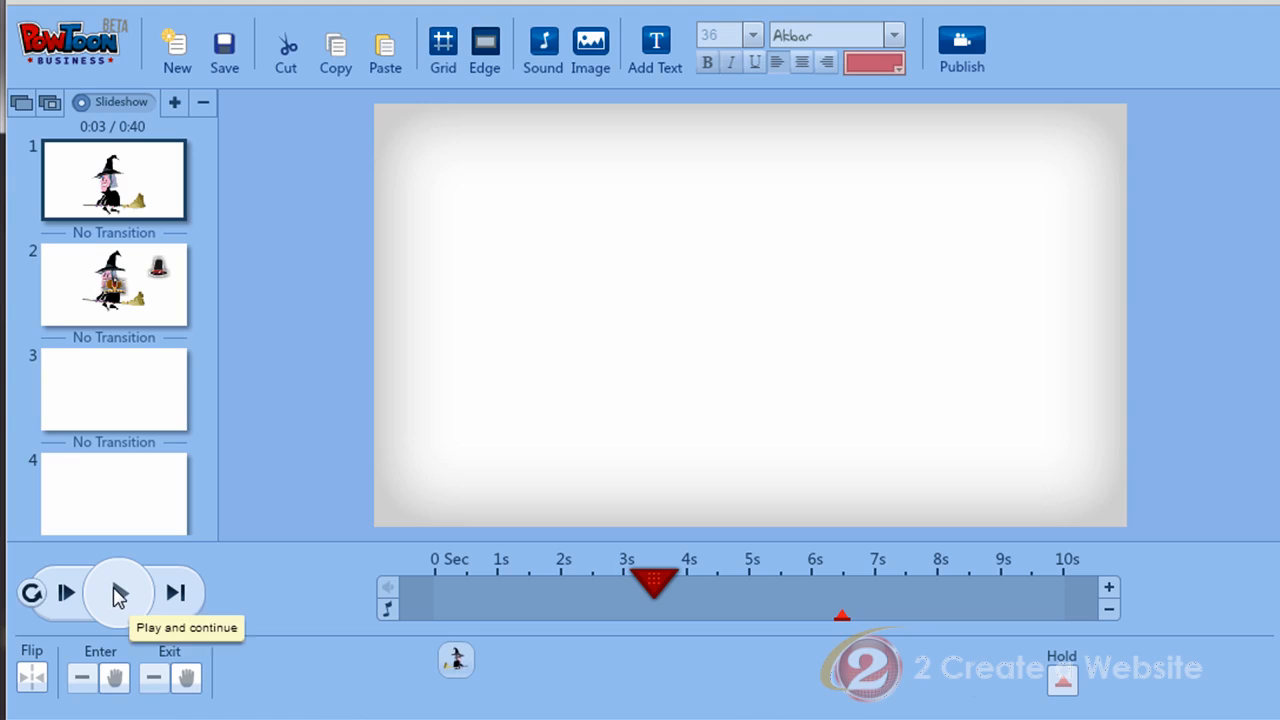
click(118, 593)
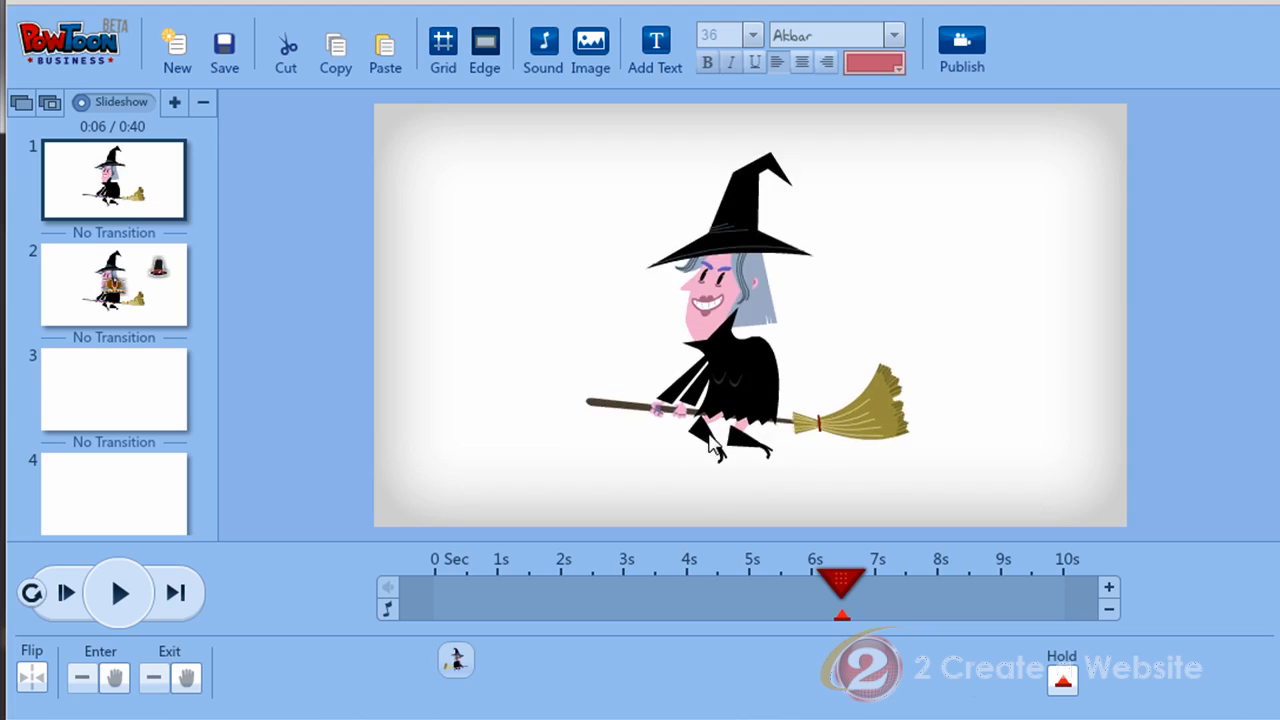
click(128, 102)
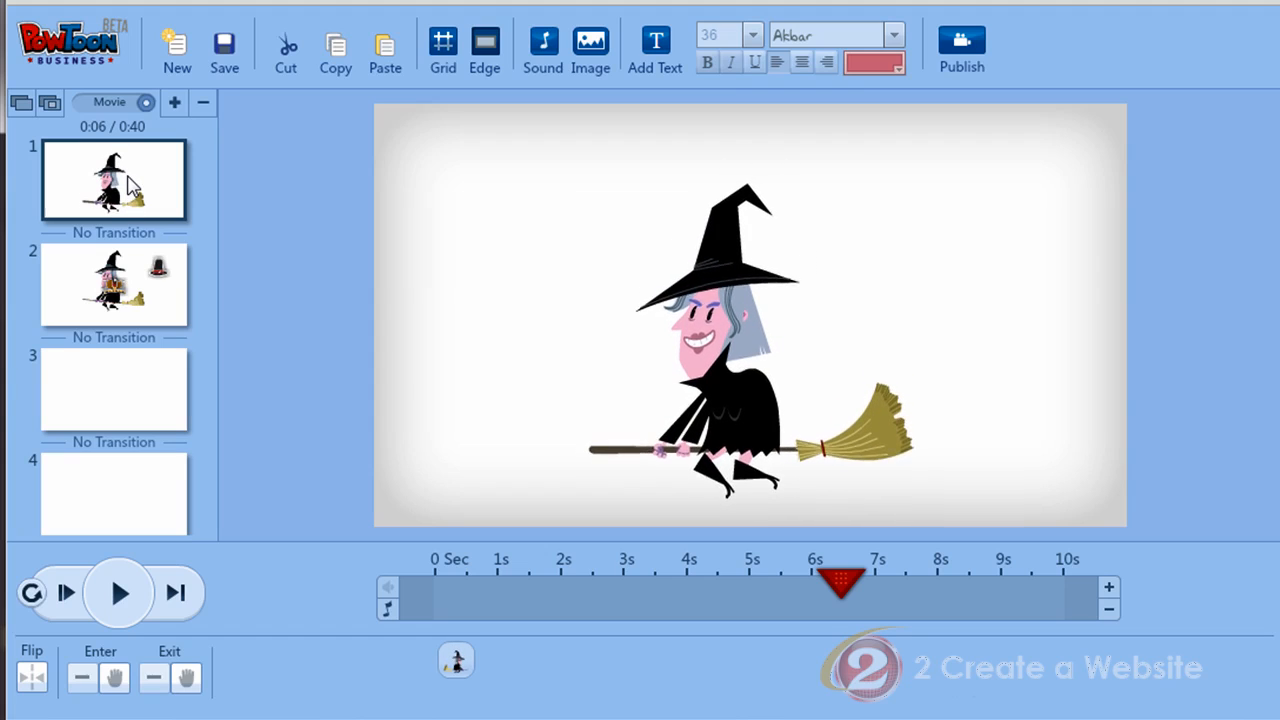
- Add a blank slide after the first one and remove it again
click(172, 103)
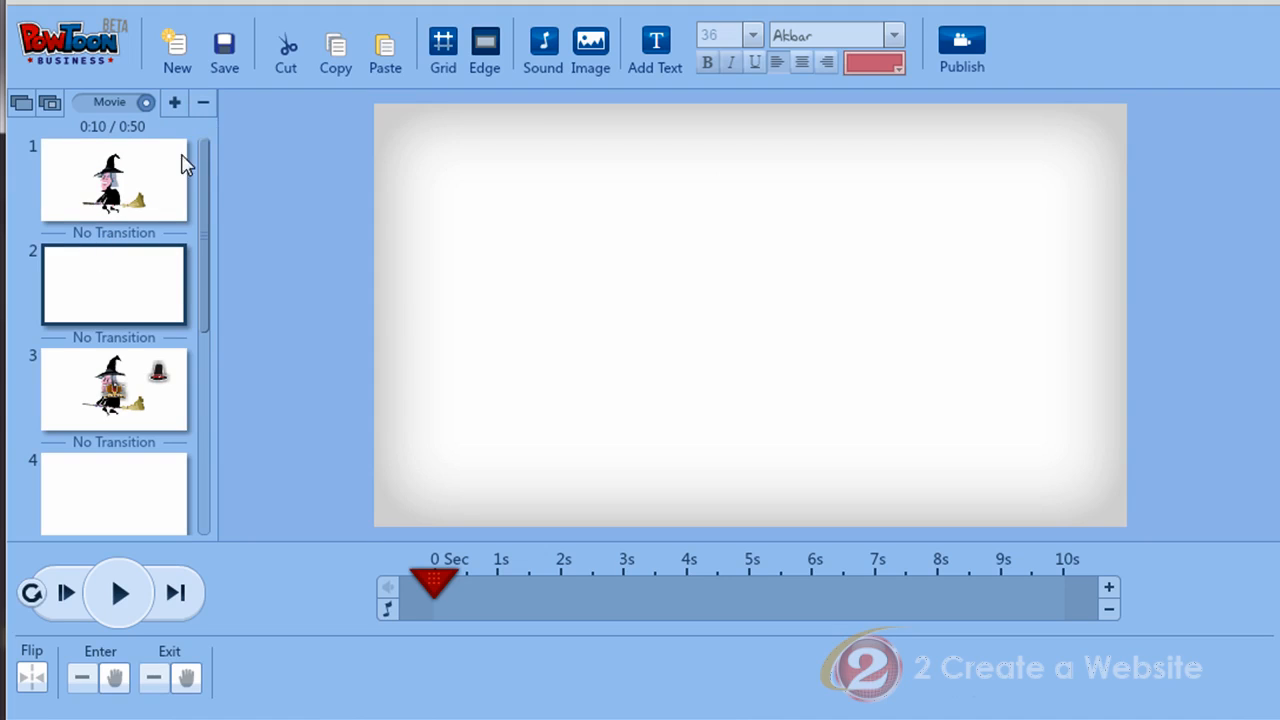
click(203, 103)
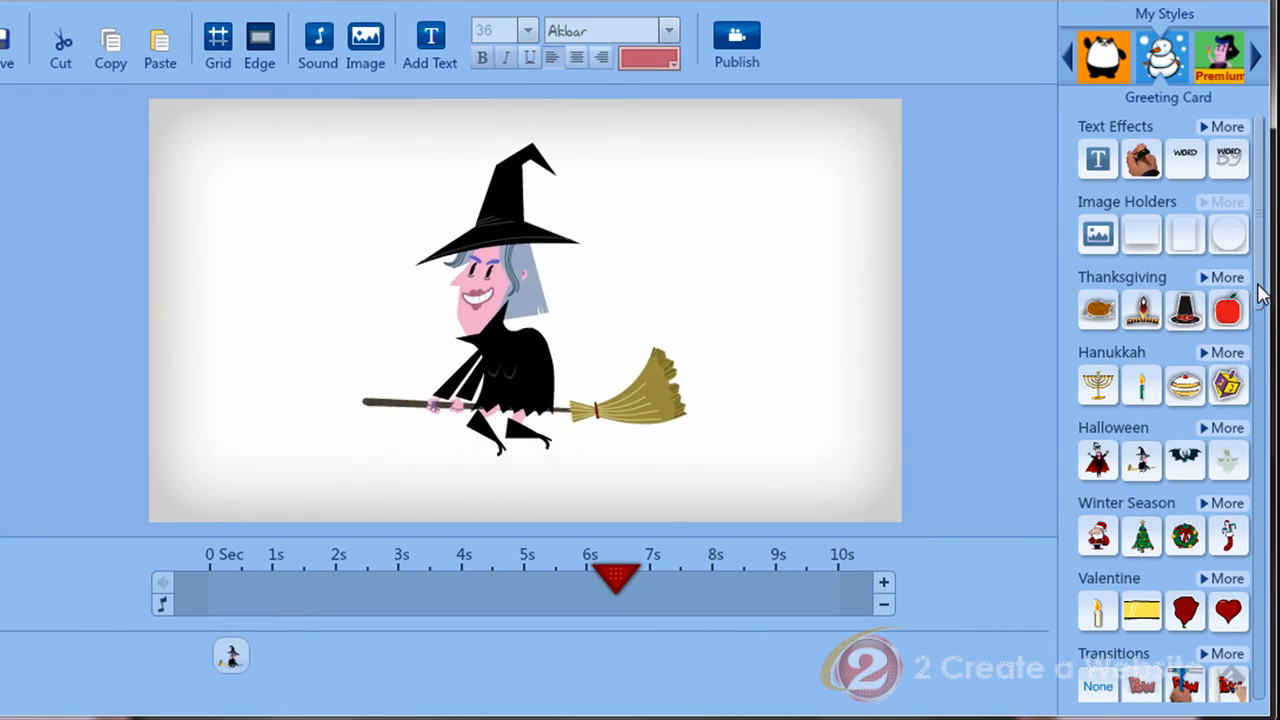
- Try the Squeegee transition between the first two slides, previewing it from about 8.5 s, and reset the transition to None
scroll(1257, 286, down, 2)
mouse_move(1180, 637)
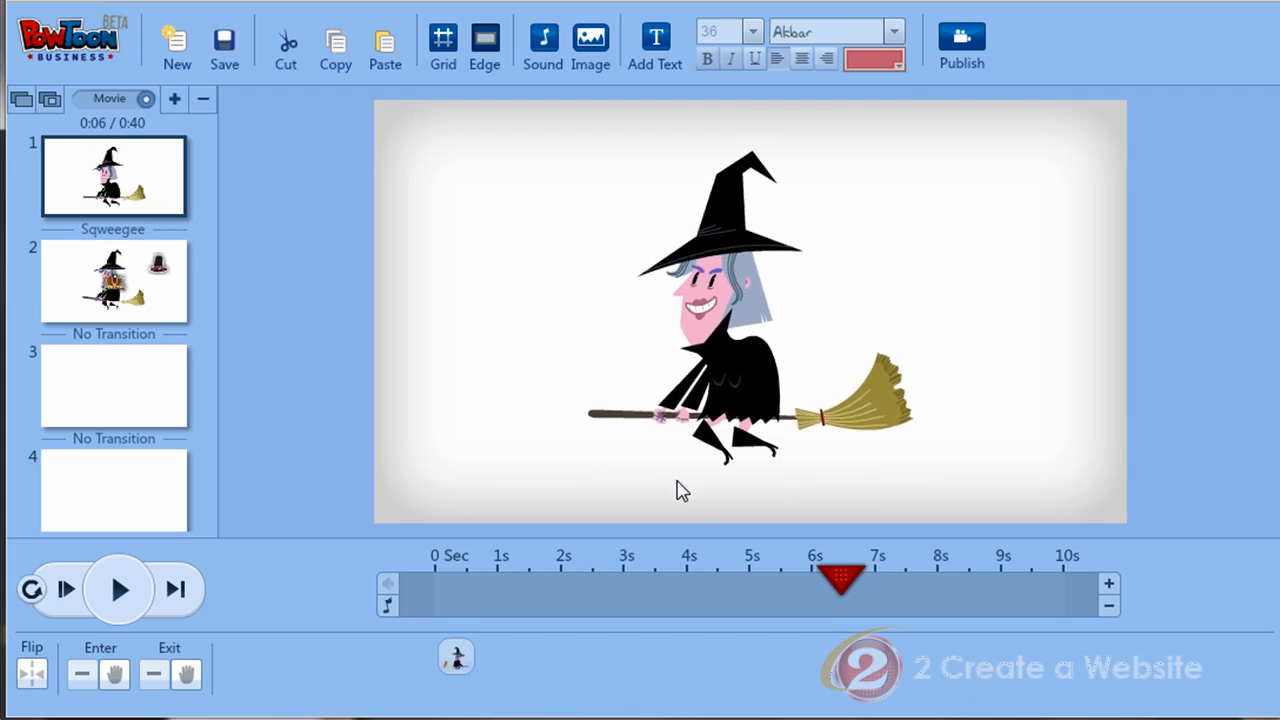
drag(841, 575, 927, 583)
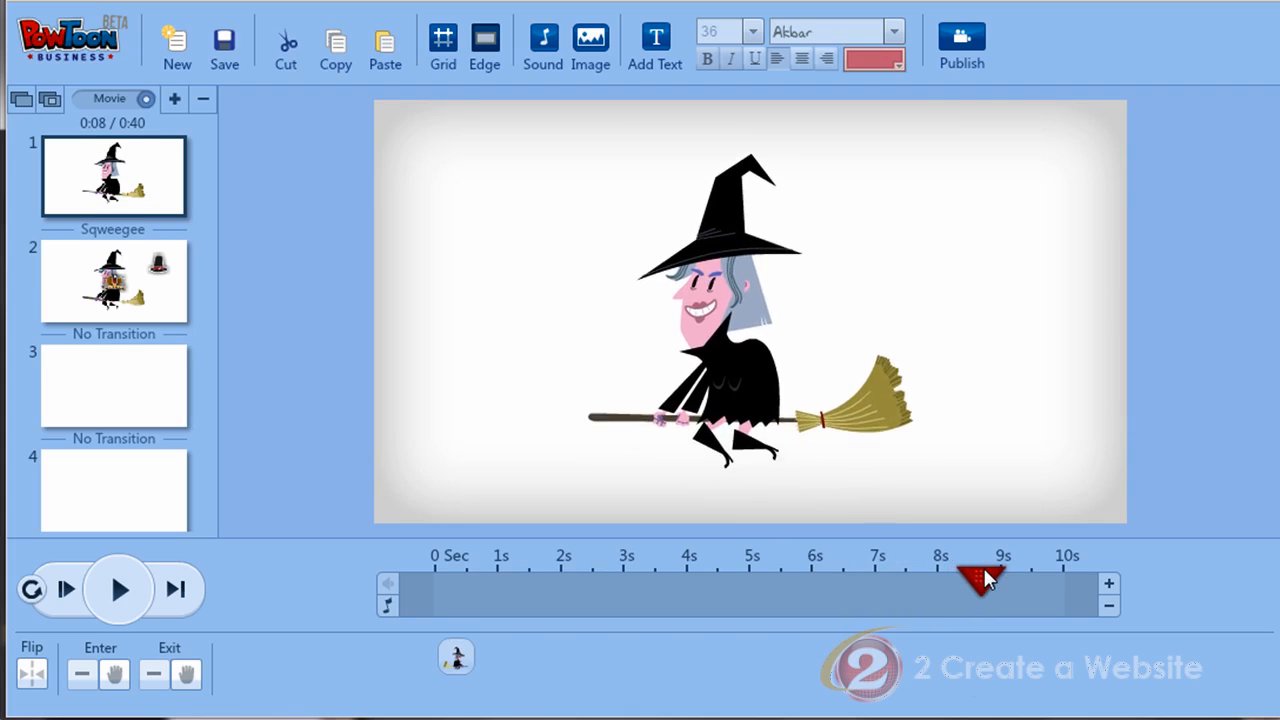
click(118, 590)
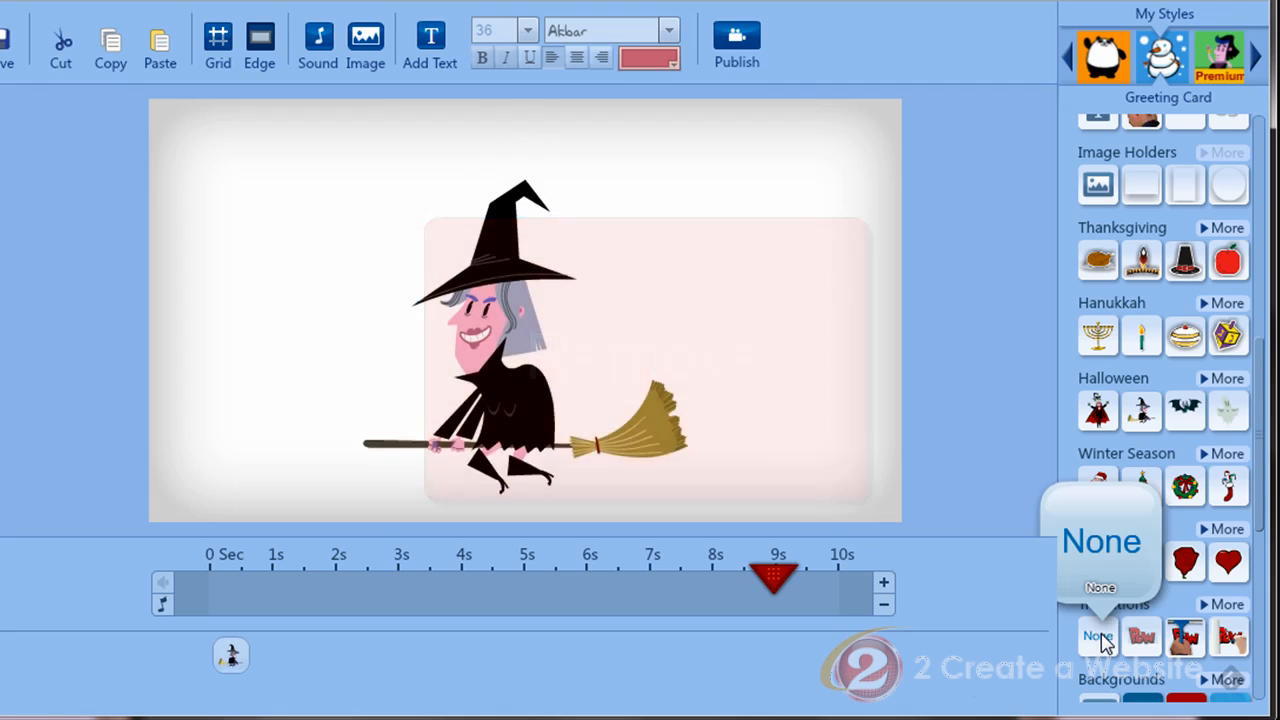
click(1103, 643)
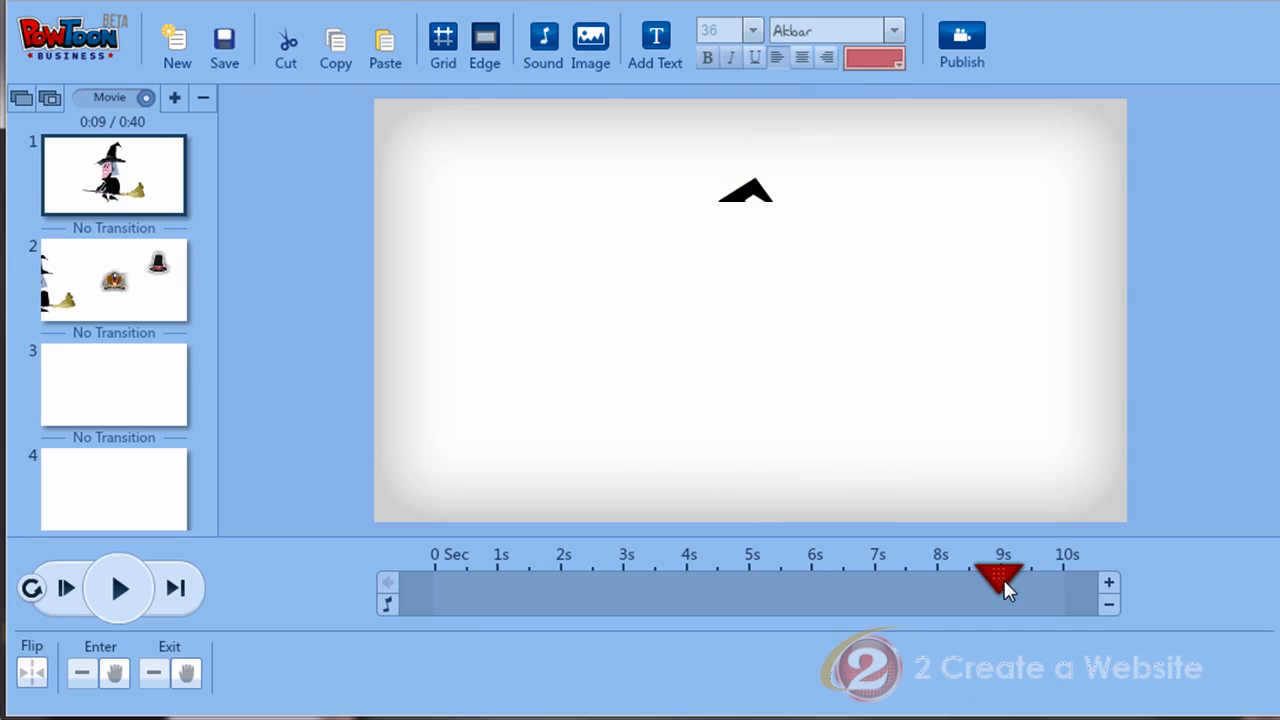
drag(1004, 580, 771, 583)
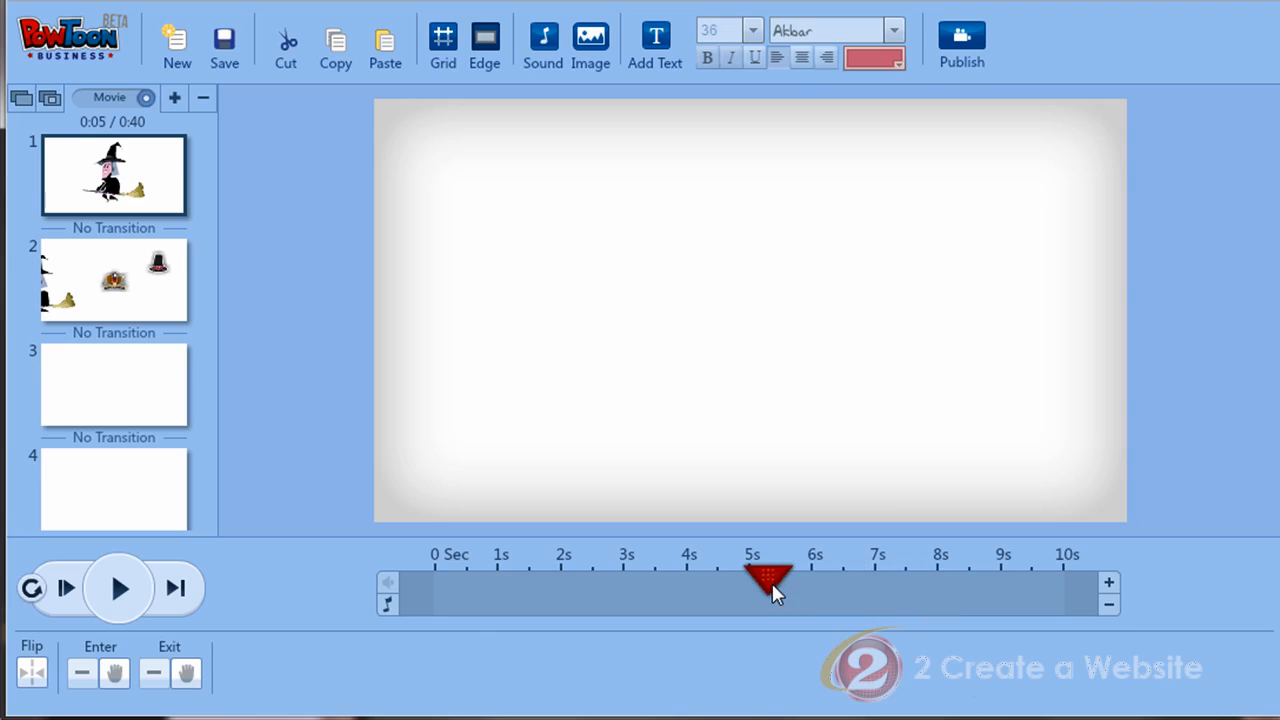
click(1108, 582)
click(1108, 605)
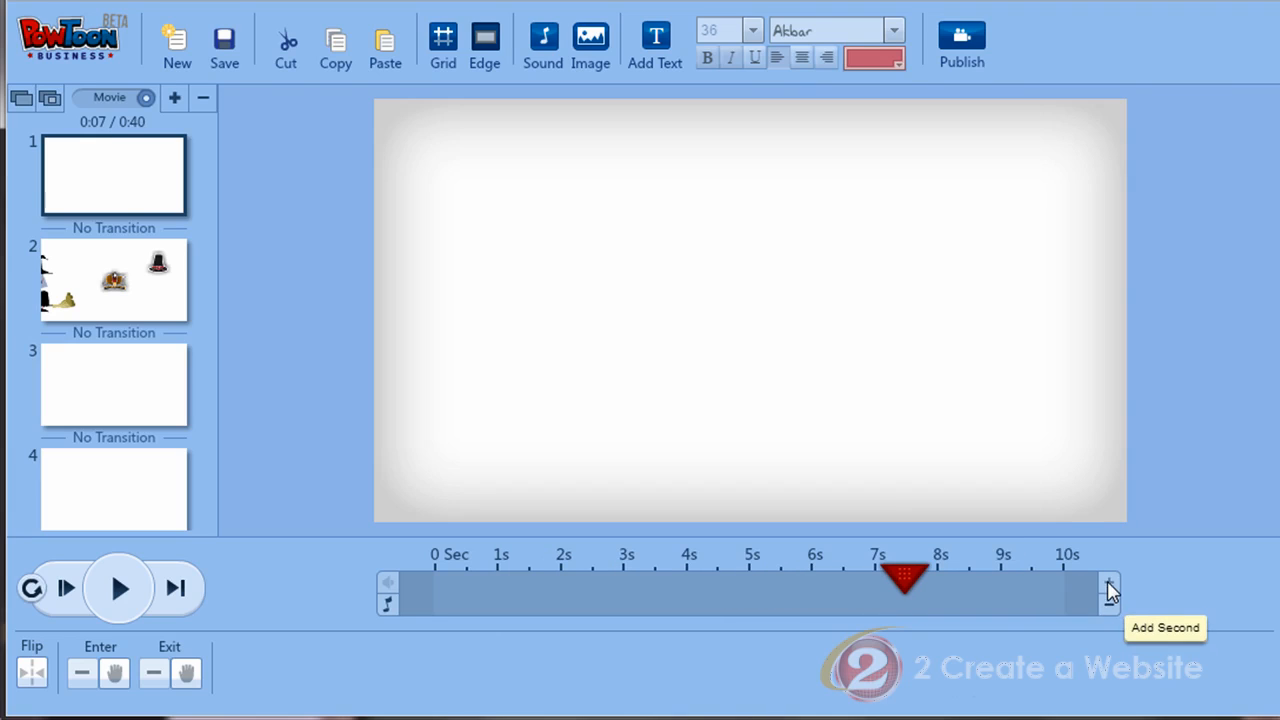
click(1108, 584)
click(1108, 605)
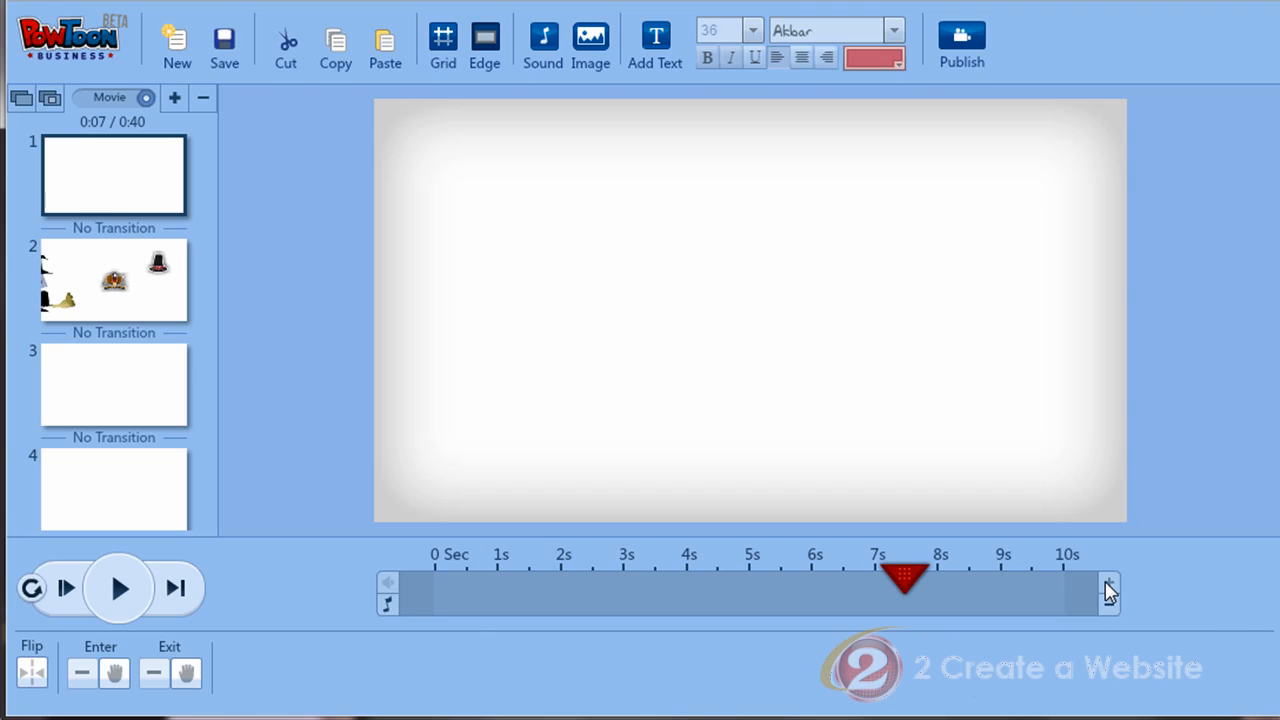
- Lengthen the first slide's timeline to 20 s
click(1108, 586)
click(1108, 586)
click(1108, 586)
click(1108, 586)
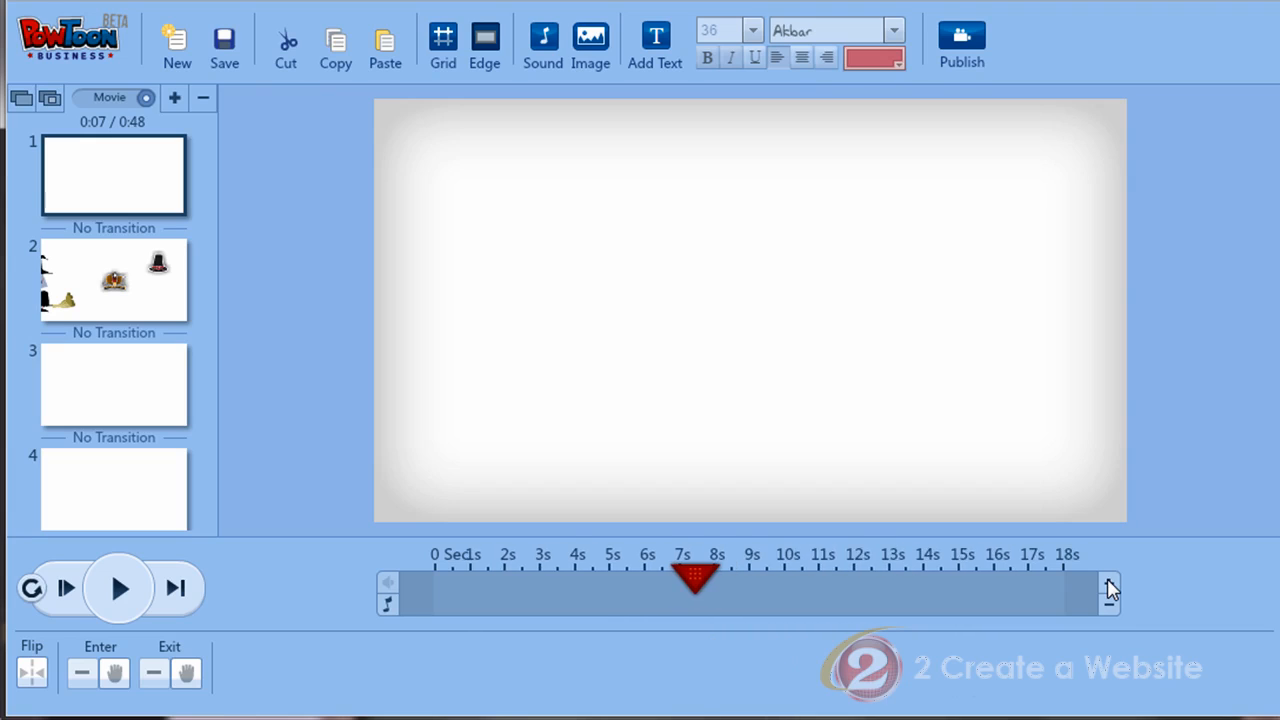
click(1108, 586)
click(1108, 586)
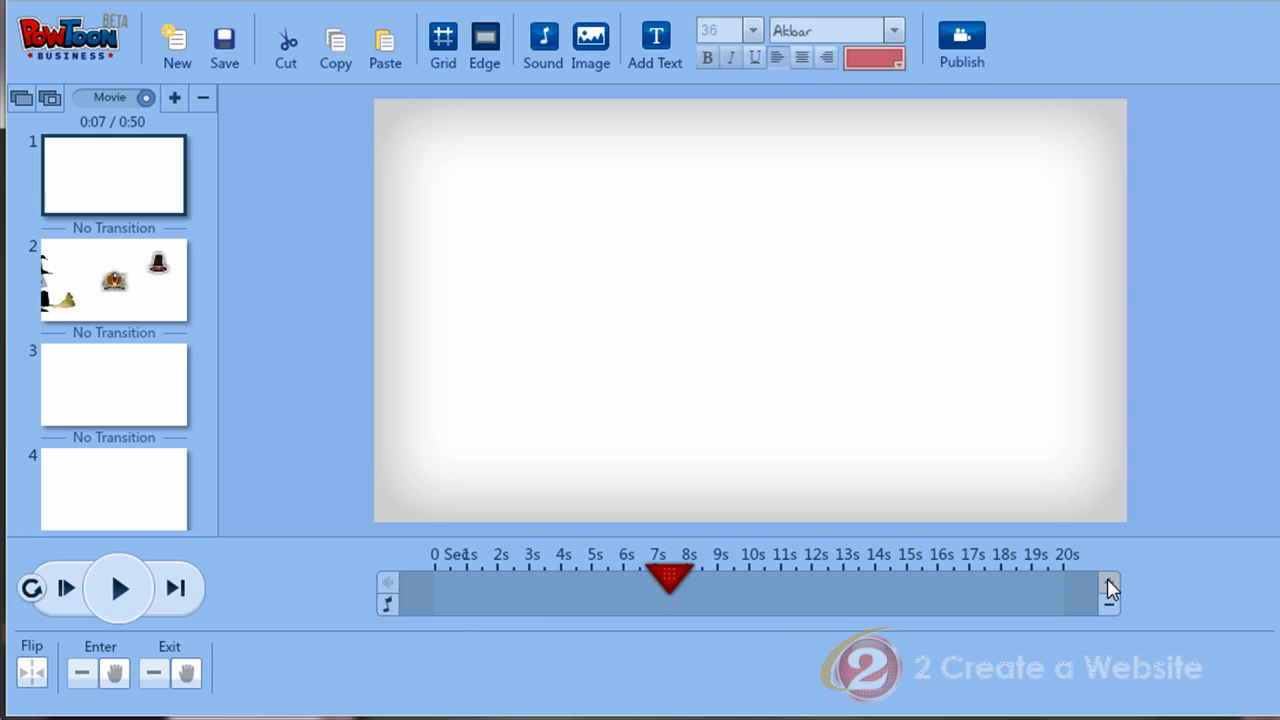
- Open the Sound Manager to view the voice-over and music track options, and close it without applying anything
click(389, 606)
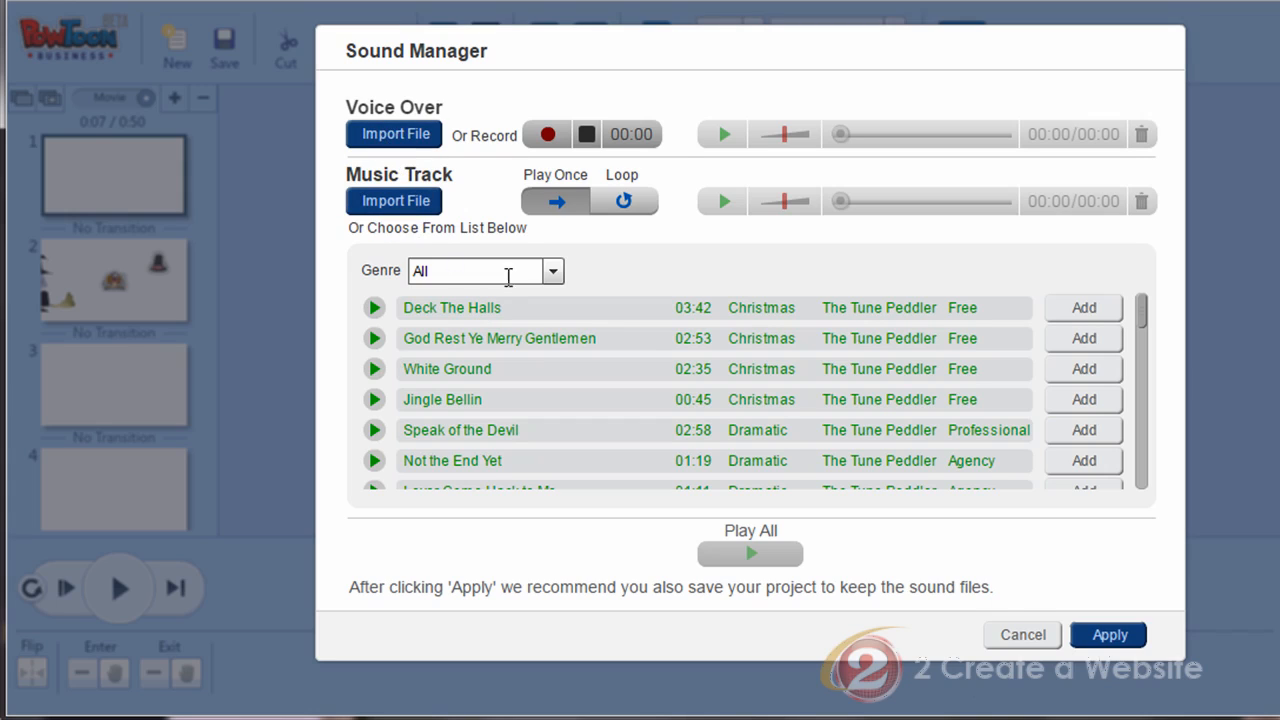
click(1020, 637)
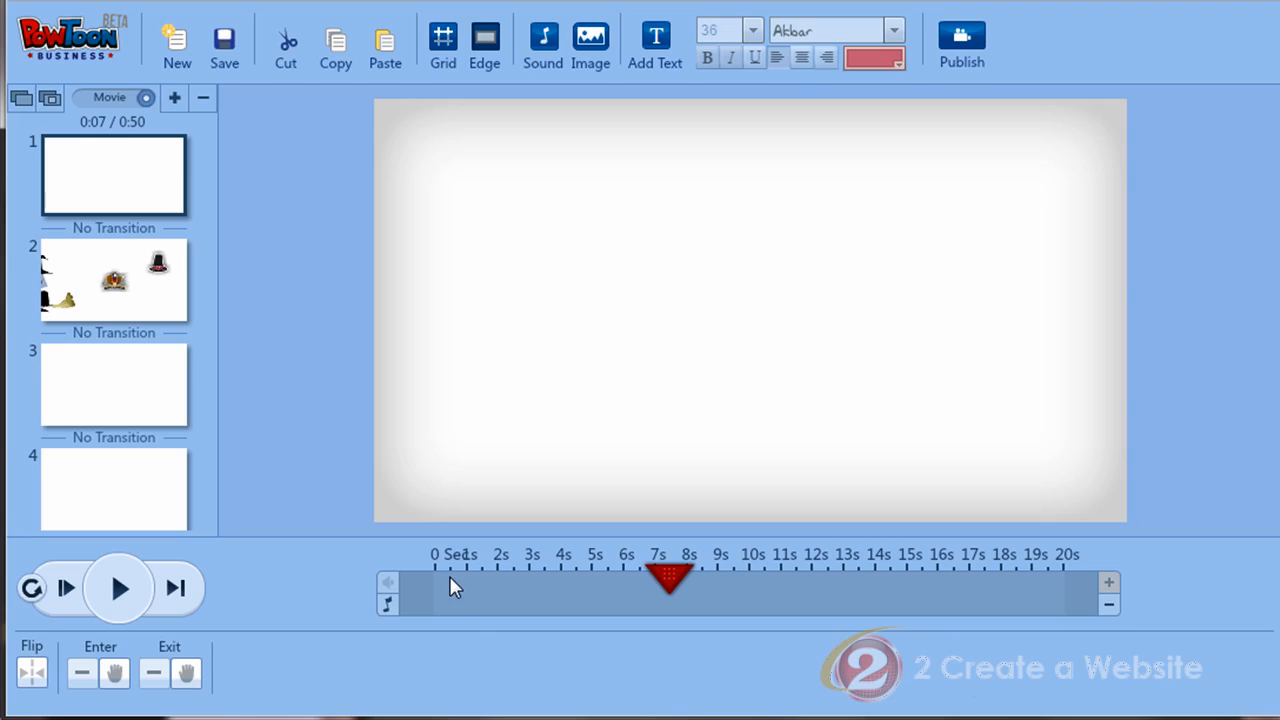